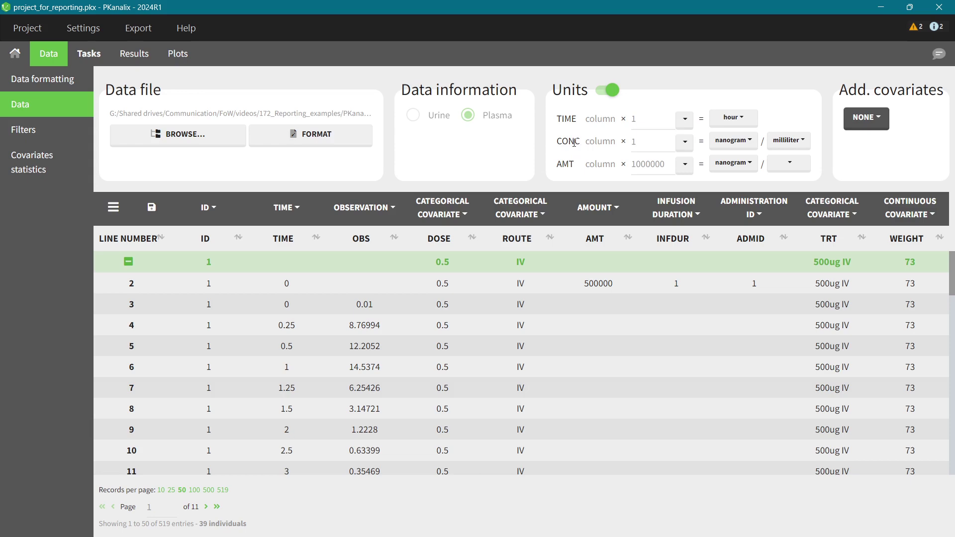
# View the observed data plots and switch to the analysis results
pyautogui.click(183, 62)
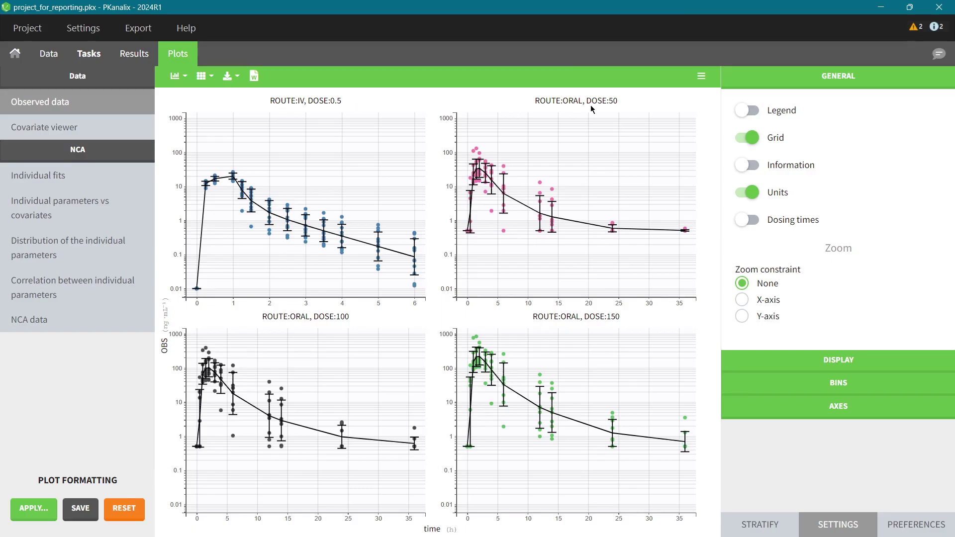
pyautogui.click(134, 54)
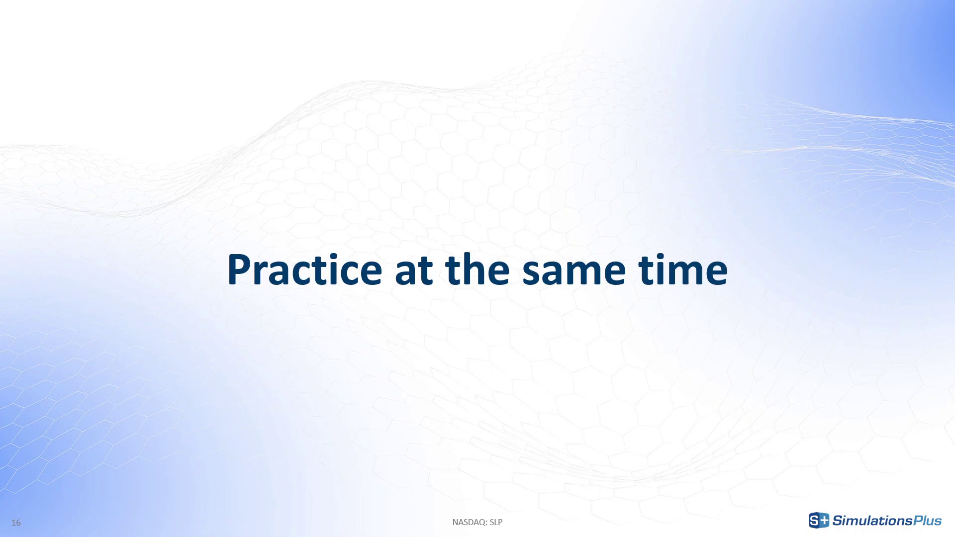
pyautogui.press('Right')
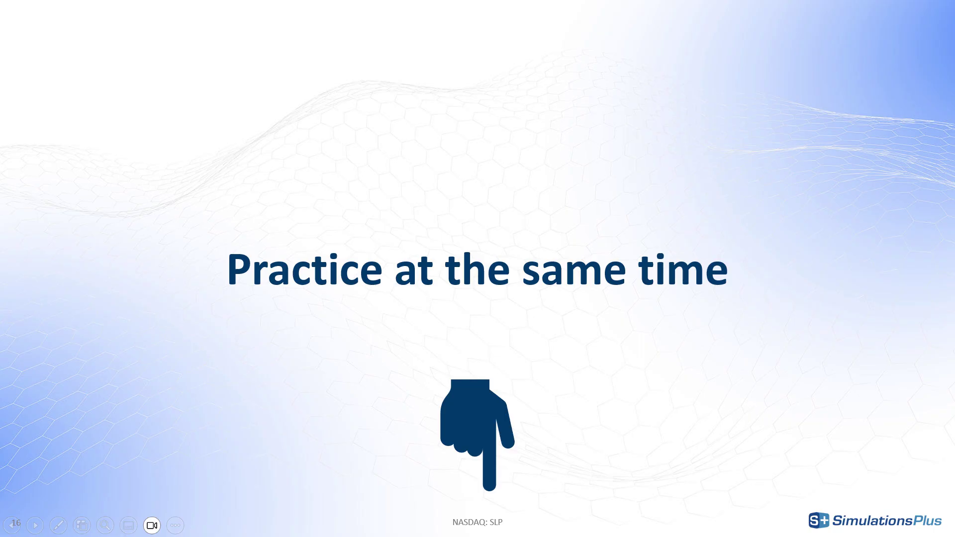
pyautogui.press('Right')
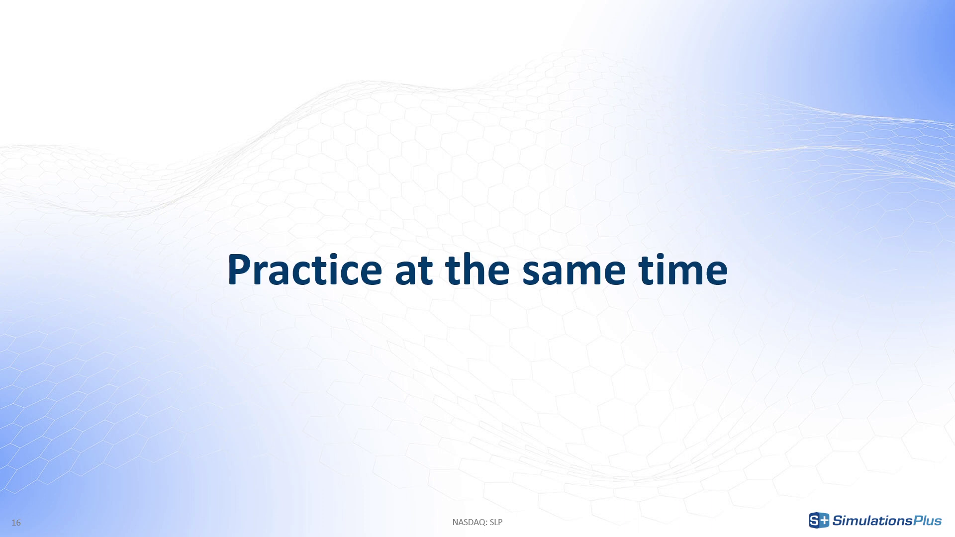
pyautogui.press('Right')
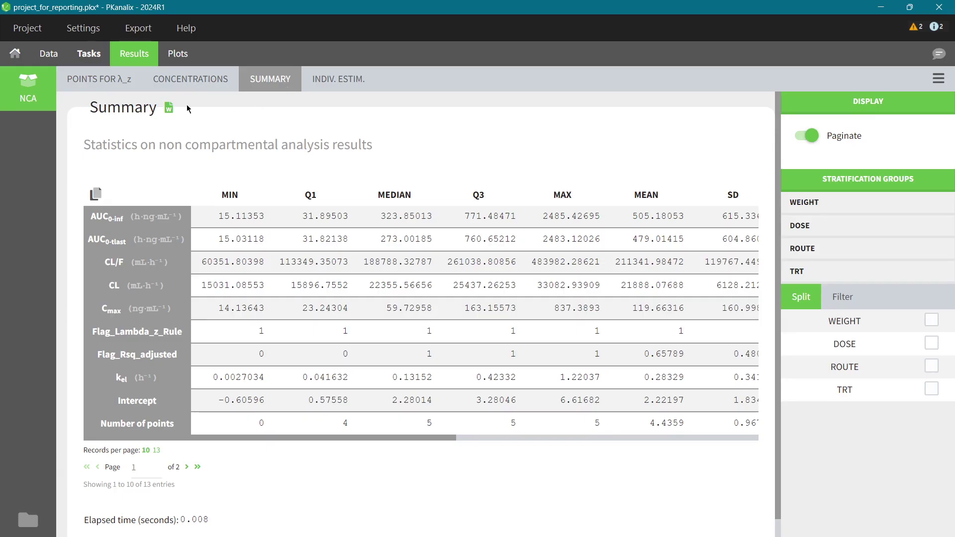
# Generate the report placeholder for the NCA summary table and reduce its metrics to mean and SD
pyautogui.click(169, 109)
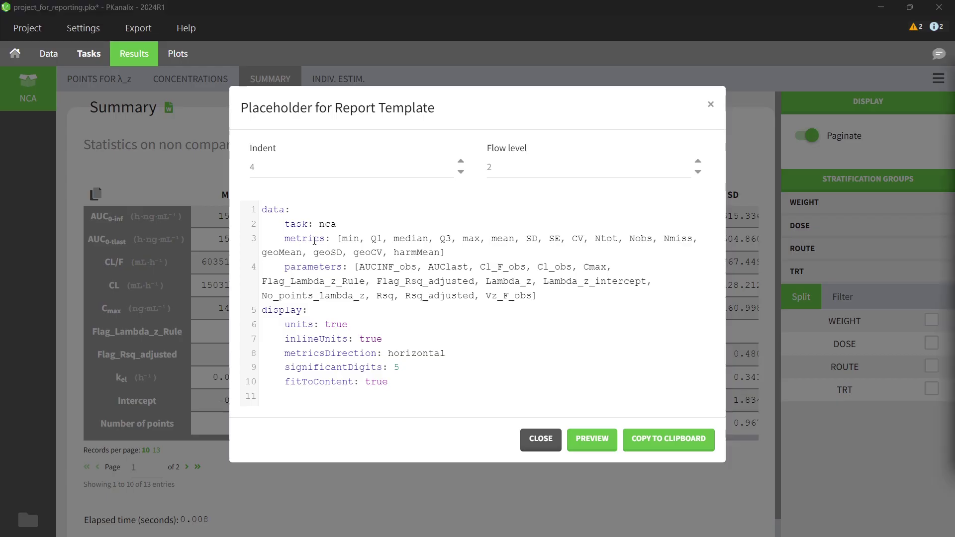
pyautogui.moveTo(342, 240); pyautogui.dragTo(490, 240)
pyautogui.press('BackSpace')
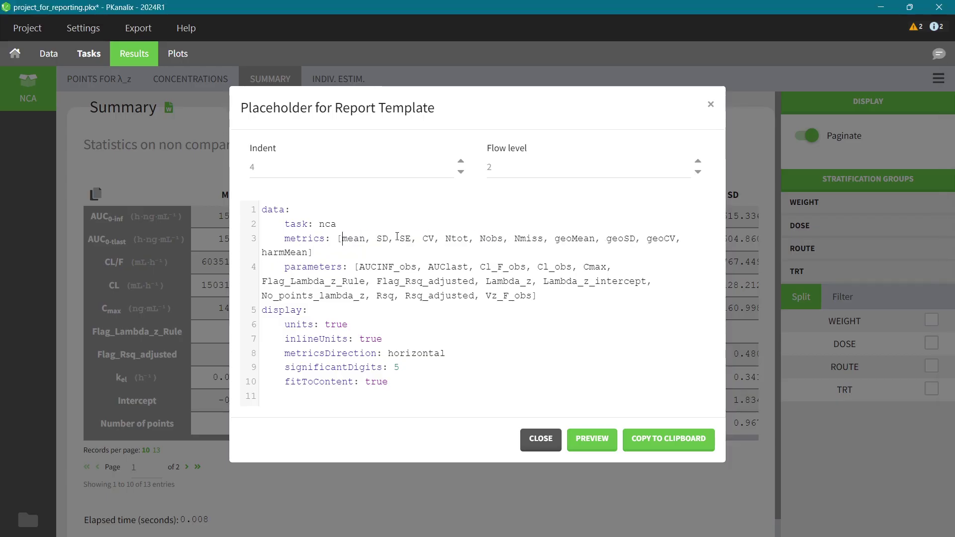
pyautogui.moveTo(386, 241); pyautogui.dragTo(310, 253)
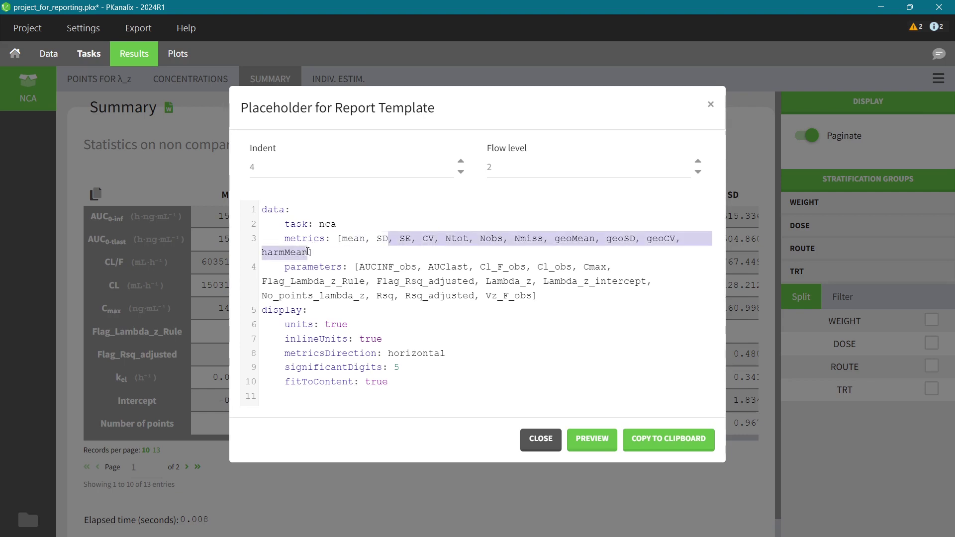
pyautogui.press('BackSpace')
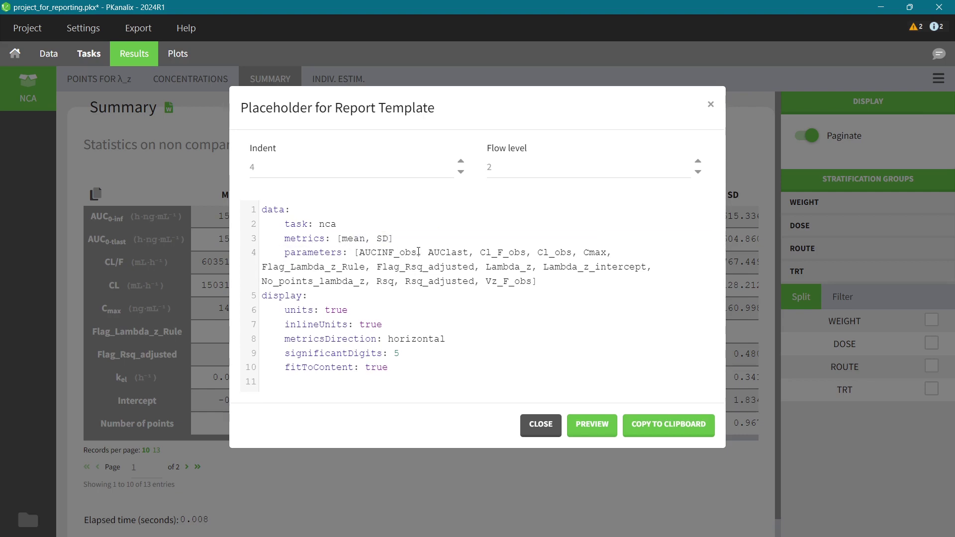
# Limit the placeholder's parameters to AUCINF_obs and Cmax
pyautogui.moveTo(419, 253); pyautogui.dragTo(582, 253)
pyautogui.press('BackSpace')
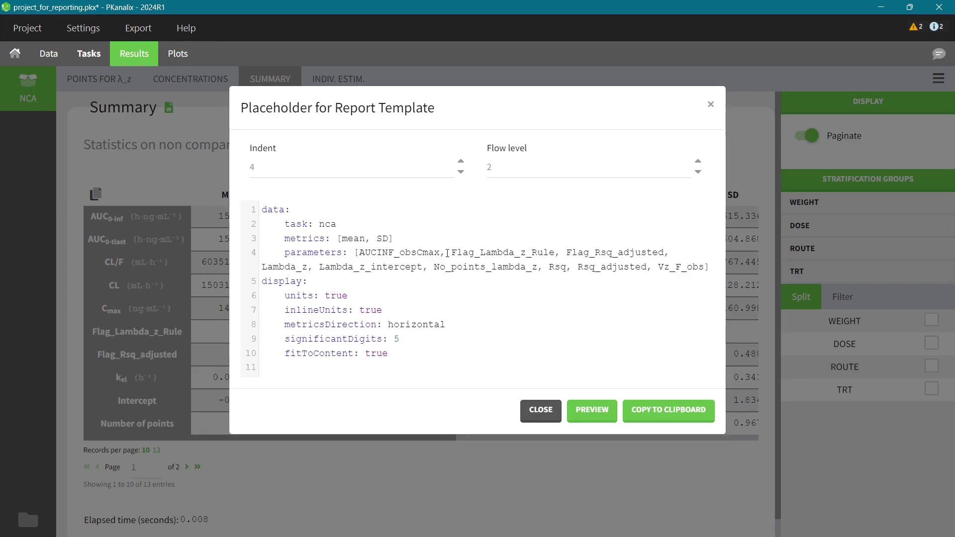
pyautogui.write(',')
pyautogui.moveTo(452, 253); pyautogui.dragTo(705, 266)
pyautogui.press('BackSpace')
# Set the placeholder's units option to false and remove the inlineUnits line
pyautogui.click(359, 281)
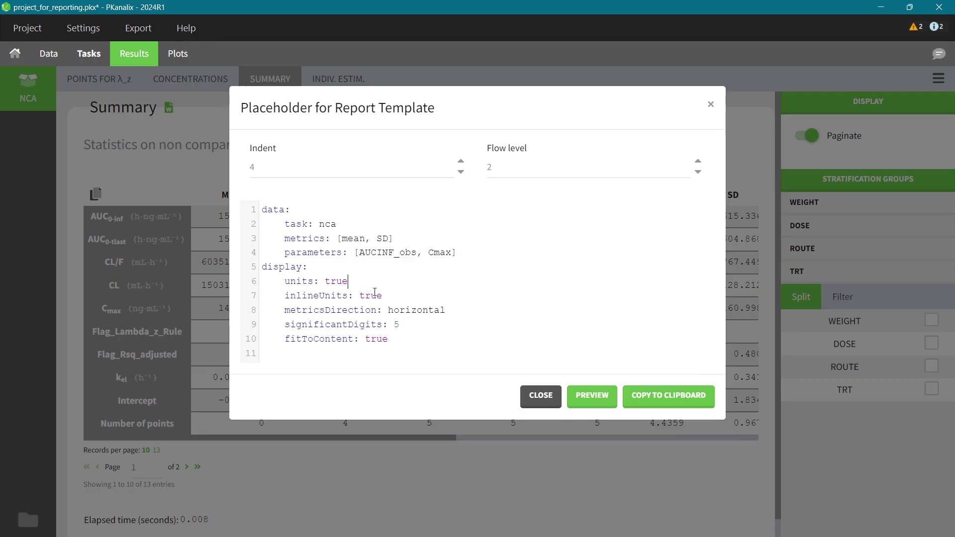
pyautogui.press('BackSpace')
pyautogui.press('BackSpace')
pyautogui.press('BackSpace')
pyautogui.press('BackSpace')
pyautogui.write('false')
pyautogui.moveTo(386, 296); pyautogui.dragTo(262, 297)
pyautogui.press('BackSpace')
pyautogui.press('BackSpace')
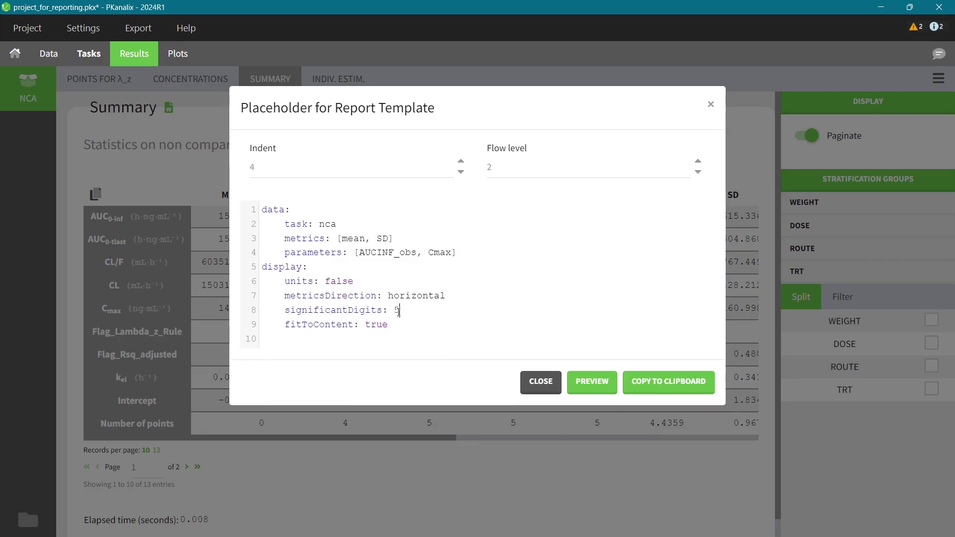
# Set significantDigits to 2, preview the resulting table in Word, and close the preview document
pyautogui.click(399, 311)
pyautogui.press('BackSpace')
pyautogui.write('2')
pyautogui.click(592, 382)
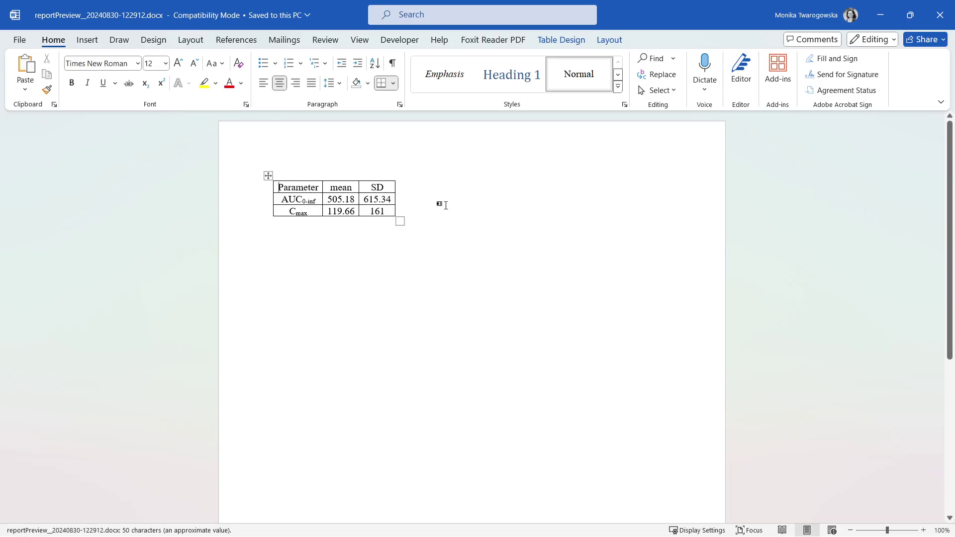
pyautogui.click(940, 15)
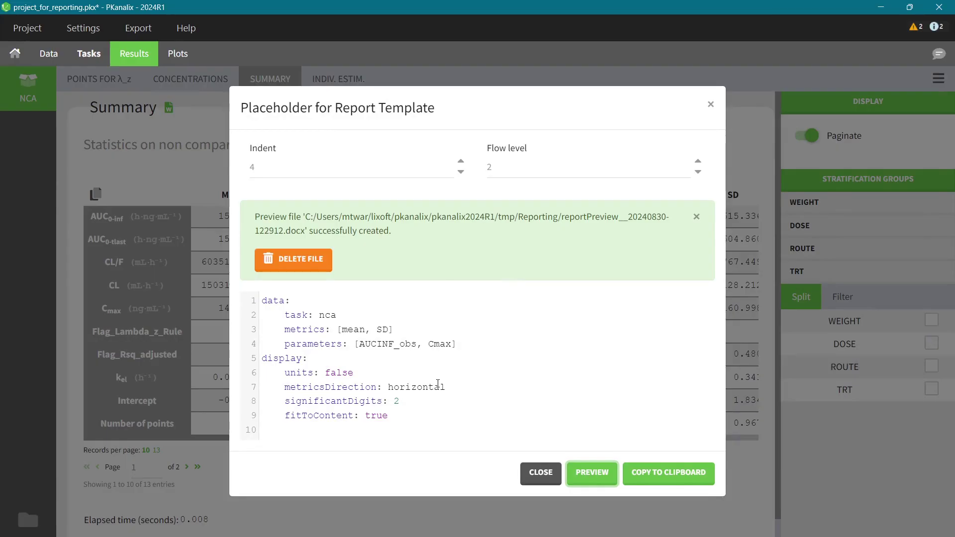
# Change metricsDirection to vertical and preview the table again
pyautogui.moveTo(446, 387); pyautogui.dragTo(390, 388)
pyautogui.write('vertical')
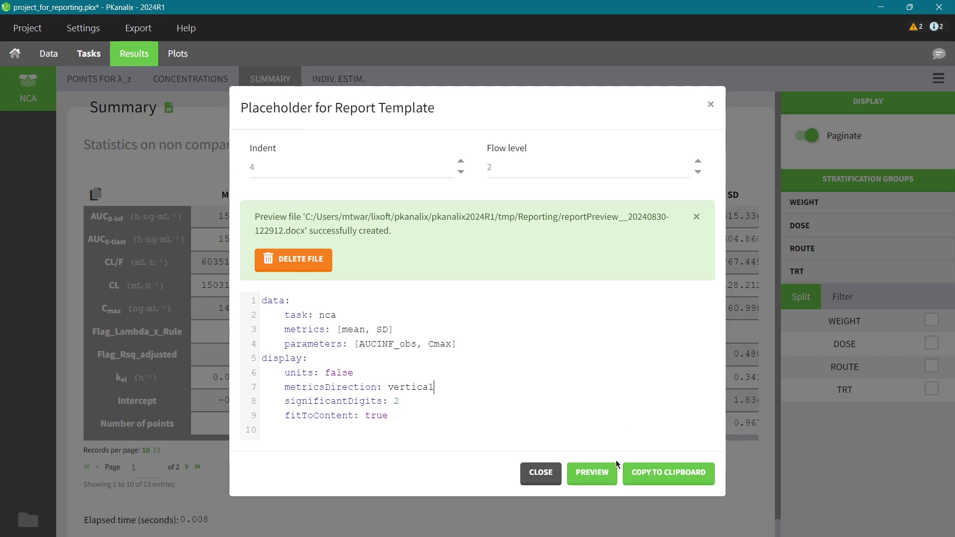
pyautogui.click(592, 473)
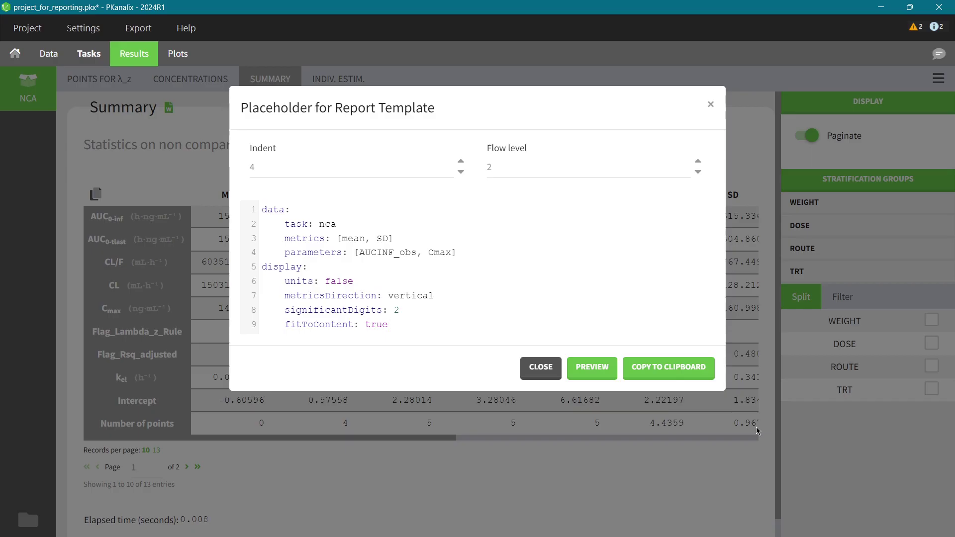
# Add a stratification section below the display settings with a groups list whose first entry has the name ROUTE
pyautogui.press('Return')
pyautogui.write('stratification:')
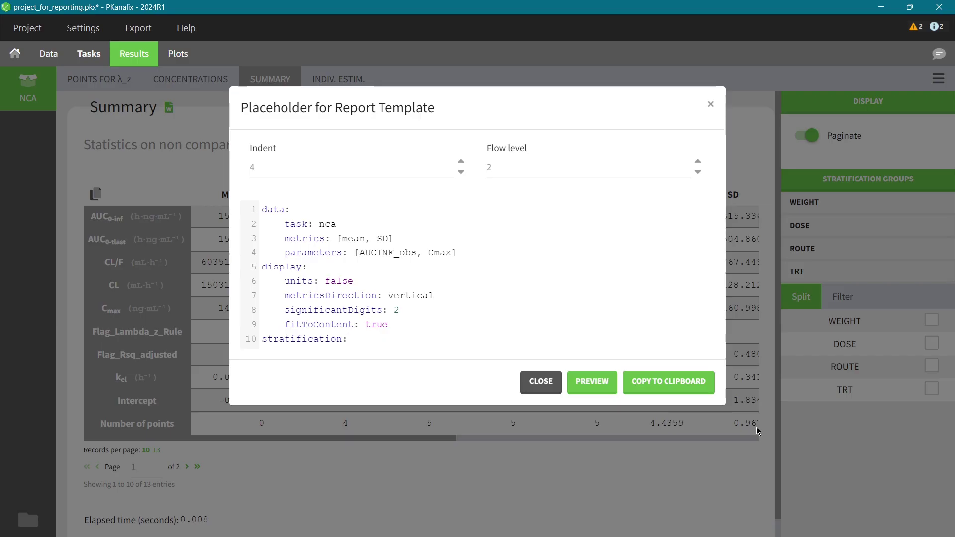
pyautogui.press('Return')
pyautogui.write('grou')
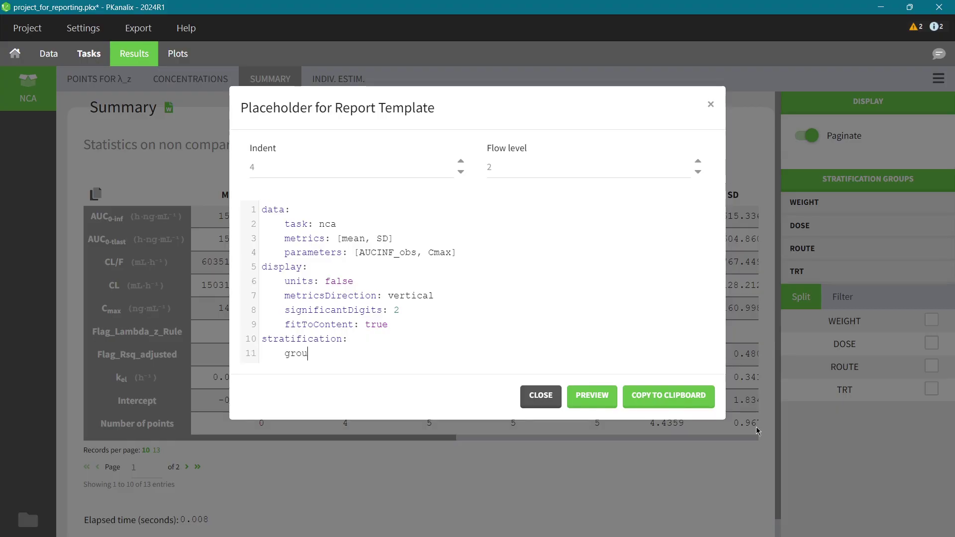
pyautogui.write('ps: [ ')
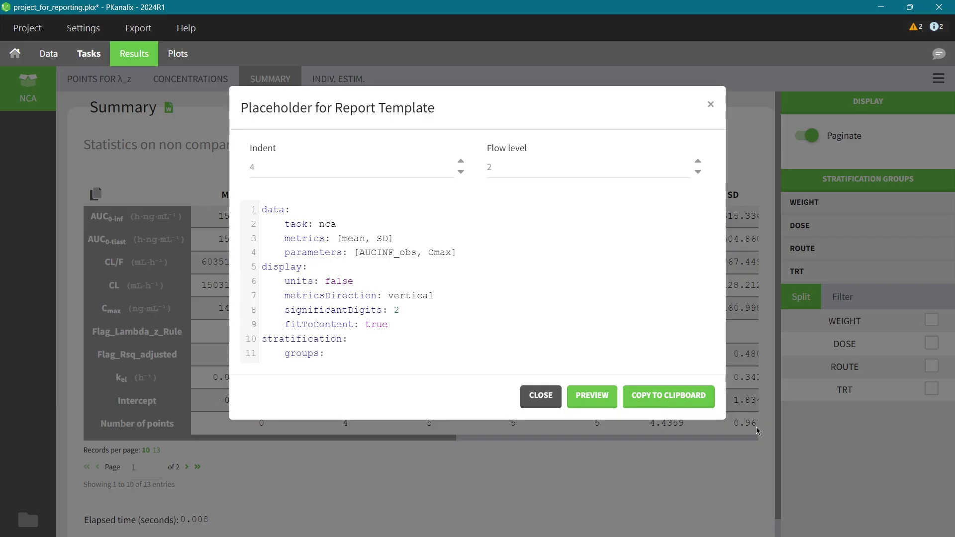
pyautogui.write('  ]')
pyautogui.moveTo(377, 356); pyautogui.dragTo(354, 356)
pyautogui.press('BackSpace')
pyautogui.write('name: ROUTE')
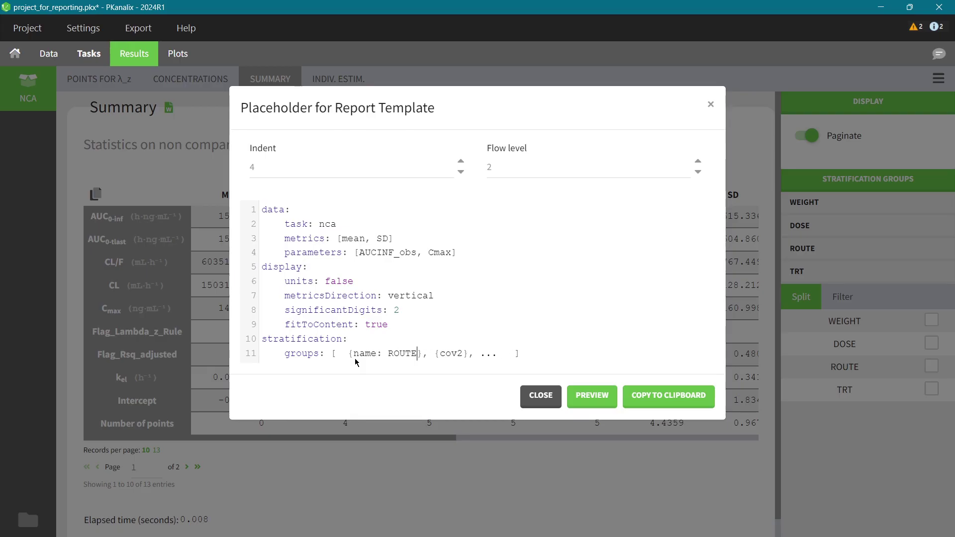
# Define the ROUTE groups as [IV] and [ORAL] and remove the leftover {cov2}, ... entries from the list
pyautogui.write(', definition: [  ]')
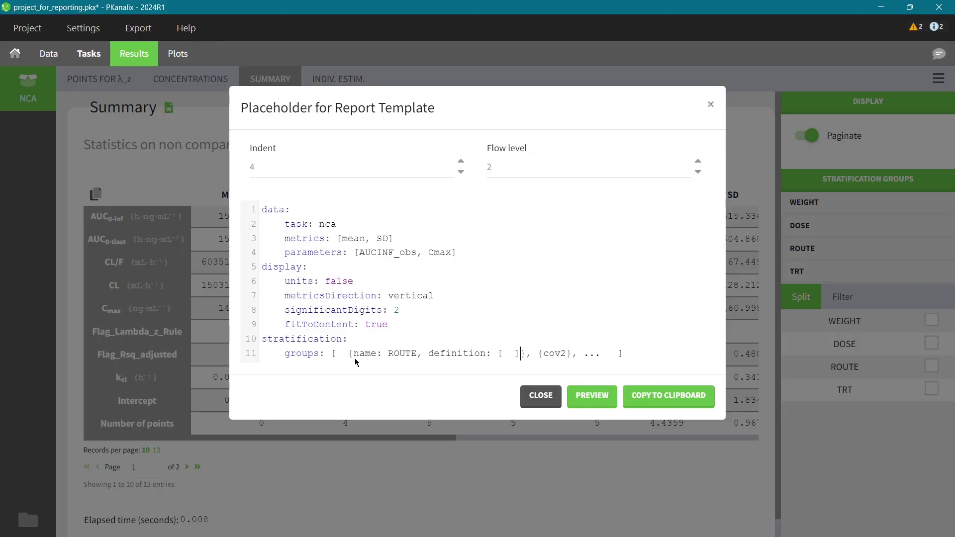
pyautogui.press('Left')
pyautogui.press('Left')
pyautogui.press('Left')
pyautogui.write('[IV], [ORAL]')
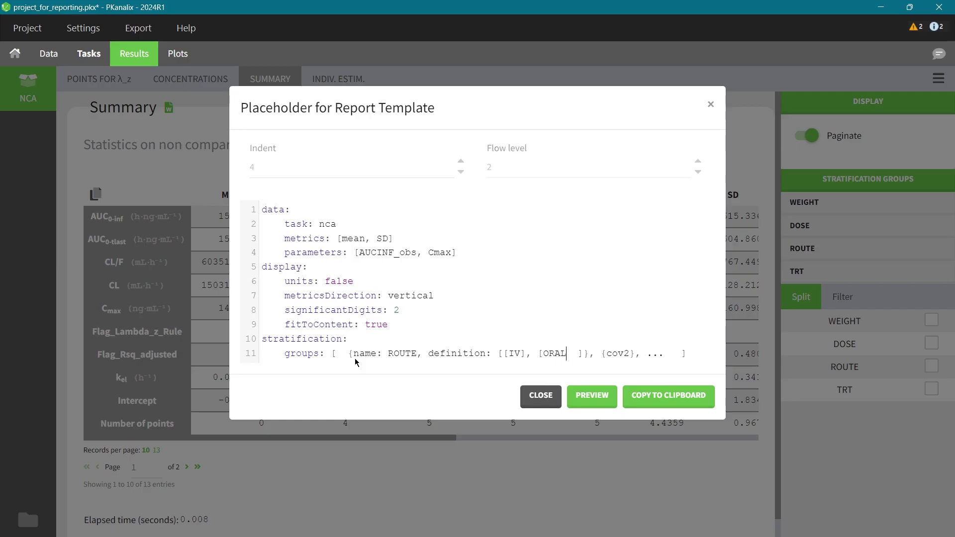
pyautogui.moveTo(595, 354); pyautogui.dragTo(677, 359)
pyautogui.press('BackSpace')
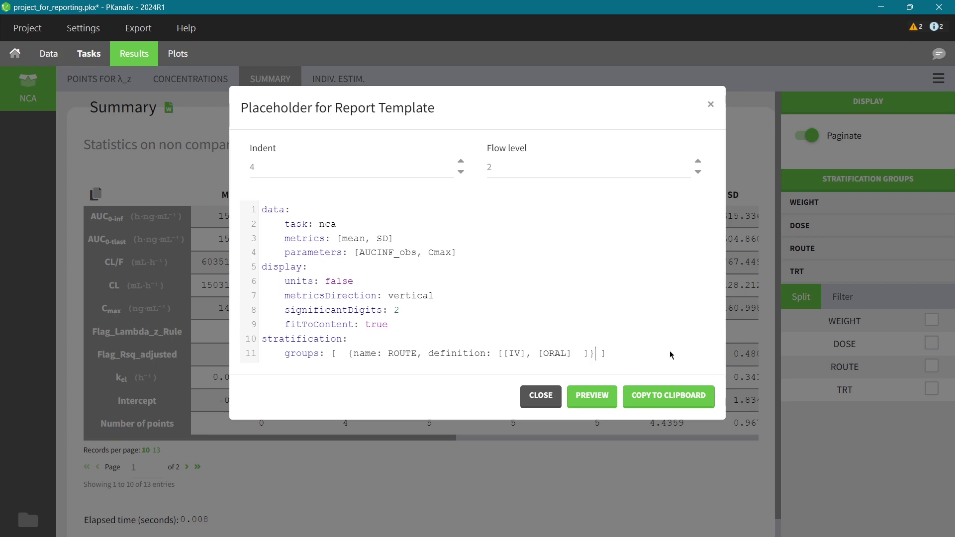
# Add a state entry under stratification that splits by [ROUTE], and preview the table
pyautogui.click(616, 356)
pyautogui.press('Return')
pyautogui.write('state:')
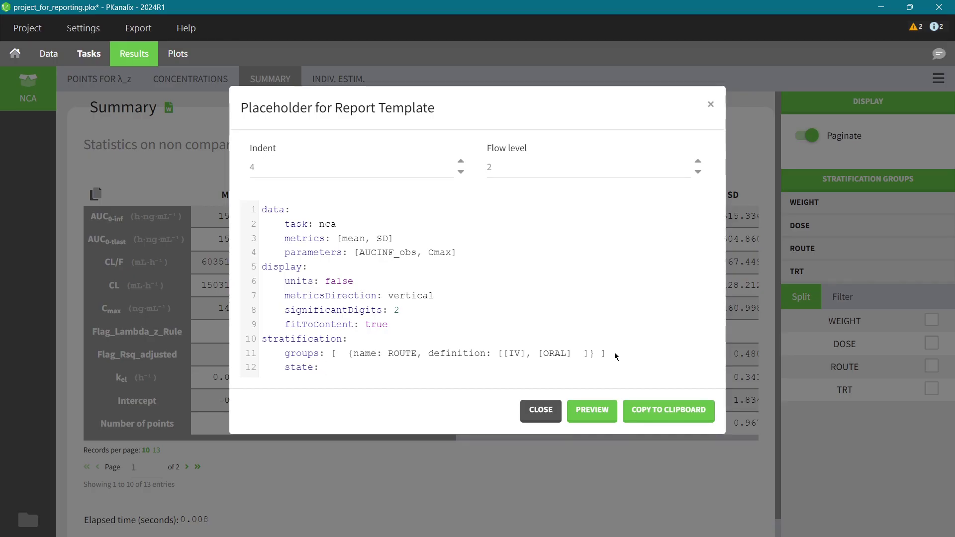
pyautogui.write(' {   }')
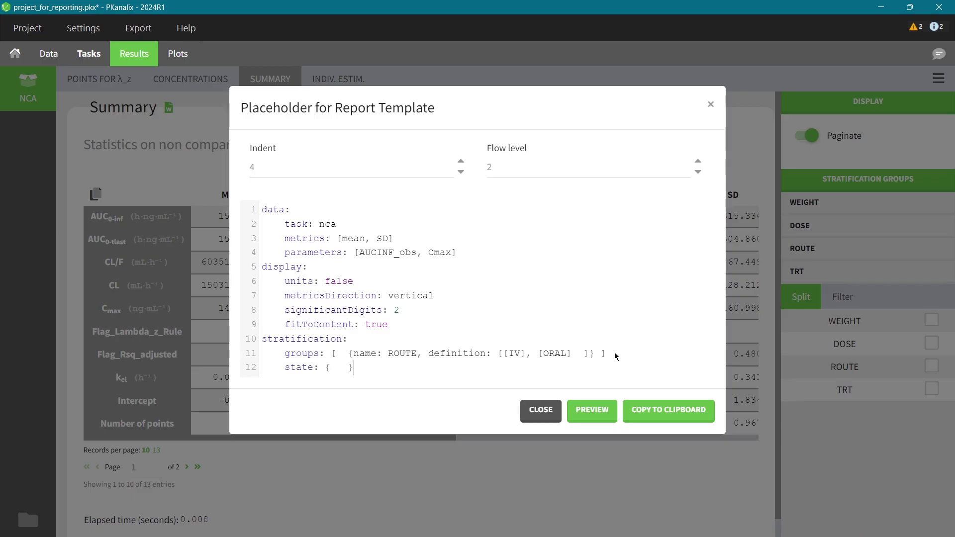
pyautogui.press('Left')
pyautogui.press('Left')
pyautogui.press('Left')
pyautogui.press('Left')
pyautogui.write('split: ')
pyautogui.write('[]')
pyautogui.write('ROUTE')
pyautogui.click(592, 411)
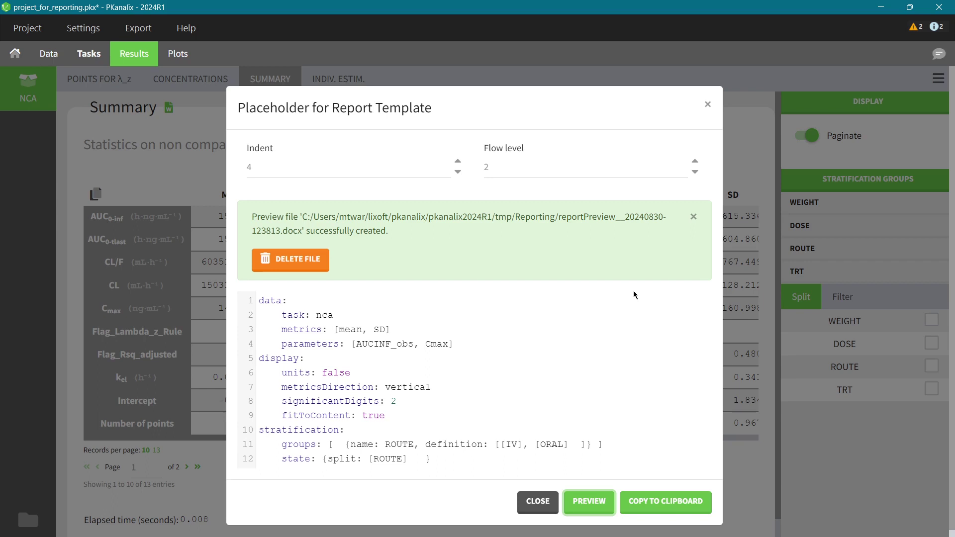
# Extend the state entry with a filter list containing the sample items [cov1_mod1], [cov1_mod2], ..
pyautogui.click(412, 458)
pyautogui.write(', filter')
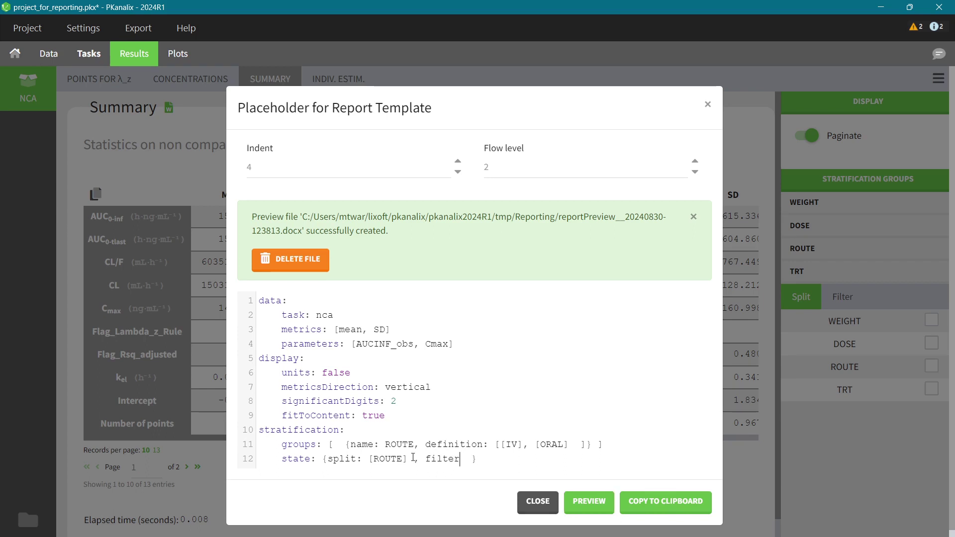
pyautogui.write(':')
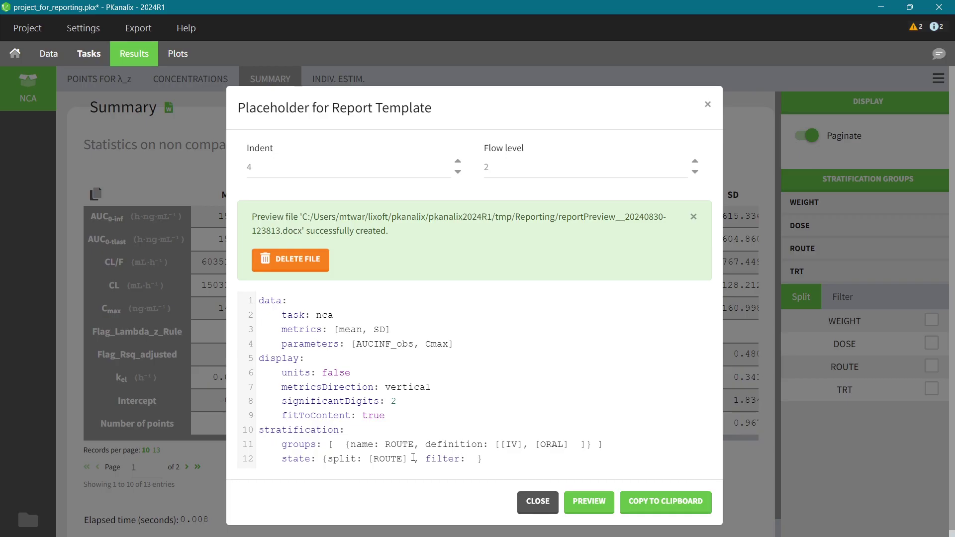
pyautogui.write(' [')
pyautogui.write('  ]')
pyautogui.write('[cov1_mod1], [cov1_mod2], ...')
# Replace the sample filter items with the single filter [ROUTE, [2]] and preview the table
pyautogui.doubleClick(539, 459)
pyautogui.press('BackSpace')
pyautogui.write('ROUTE')
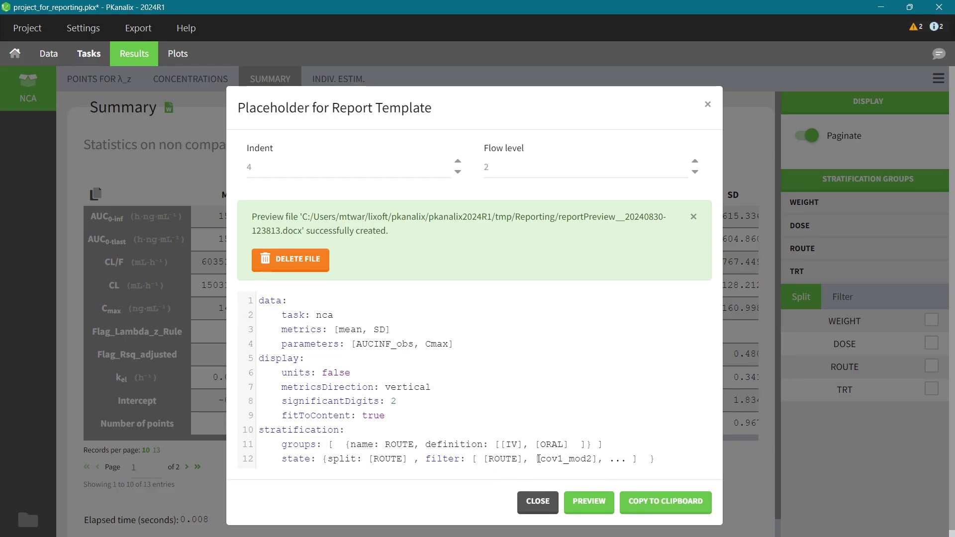
pyautogui.write(',')
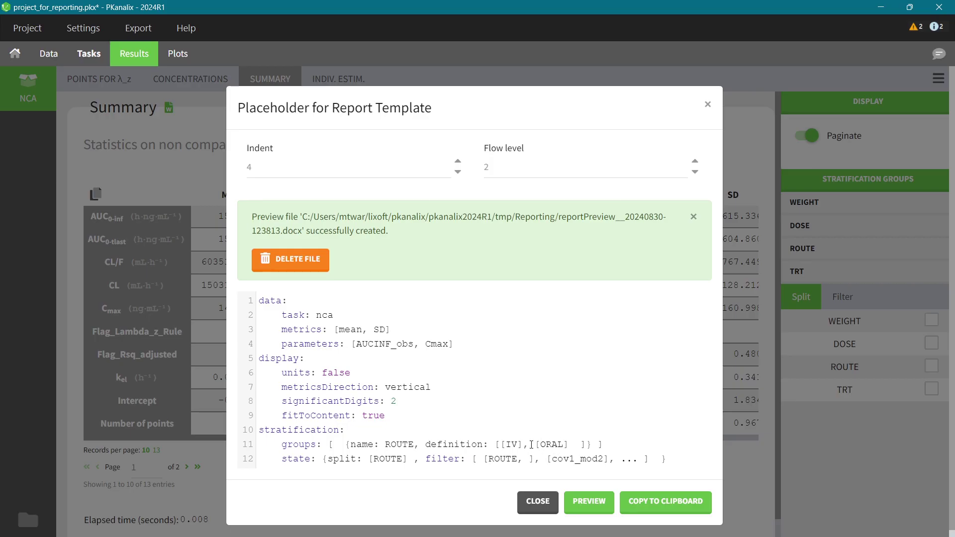
pyautogui.write('[2]')
pyautogui.moveTo(552, 459); pyautogui.dragTo(661, 453)
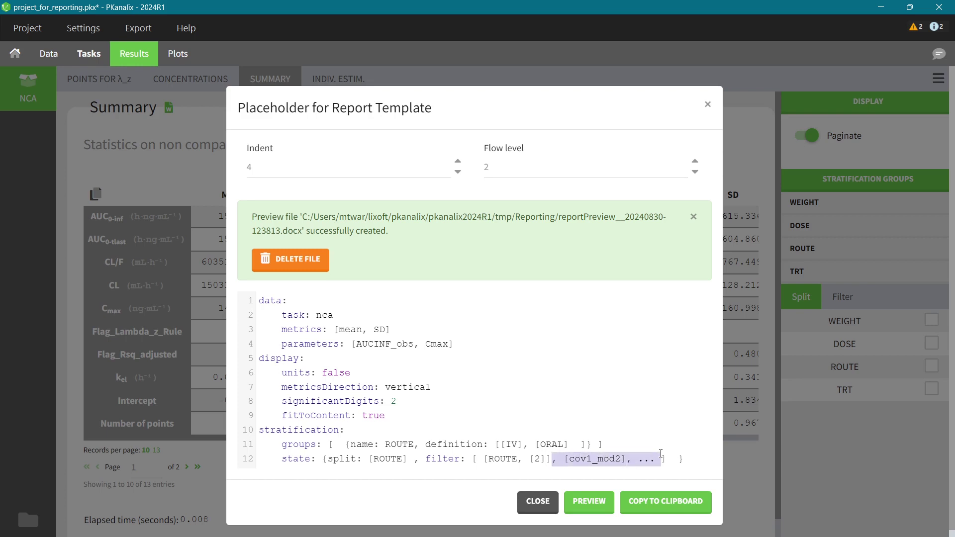
pyautogui.press('BackSpace')
pyautogui.click(589, 502)
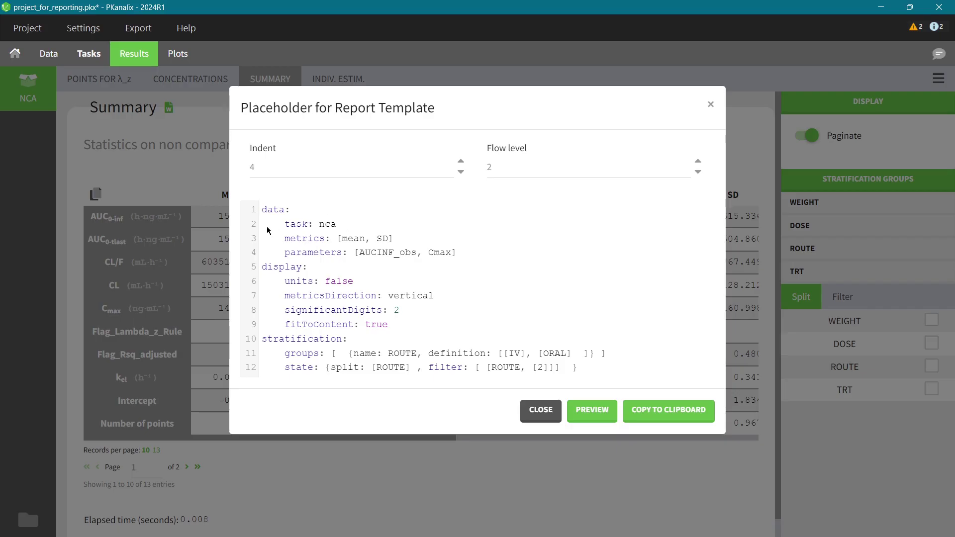
# Copy the data and display sections of the placeholder code and close the placeholder dialog
pyautogui.moveTo(262, 209); pyautogui.dragTo(403, 326)
pyautogui.hotkey('ctrl', 'c')
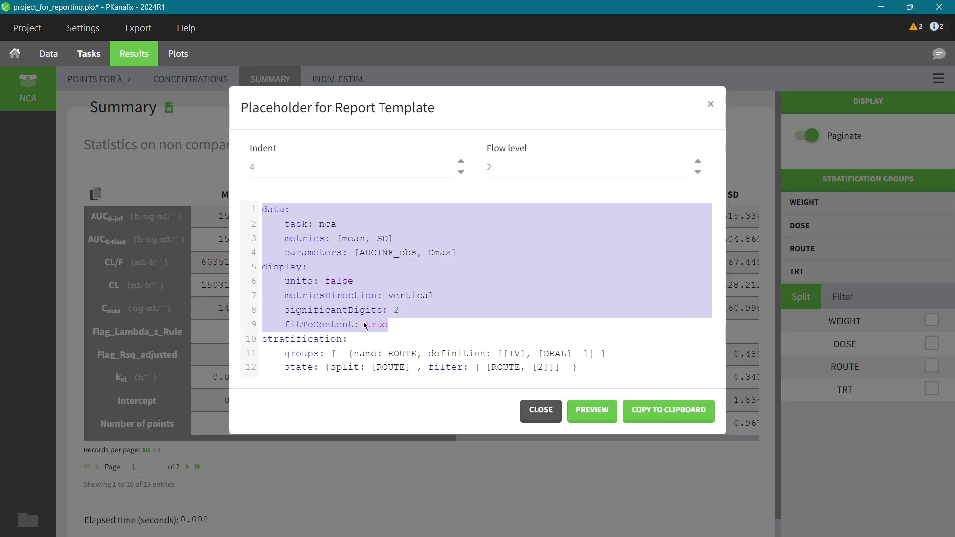
pyautogui.click(537, 416)
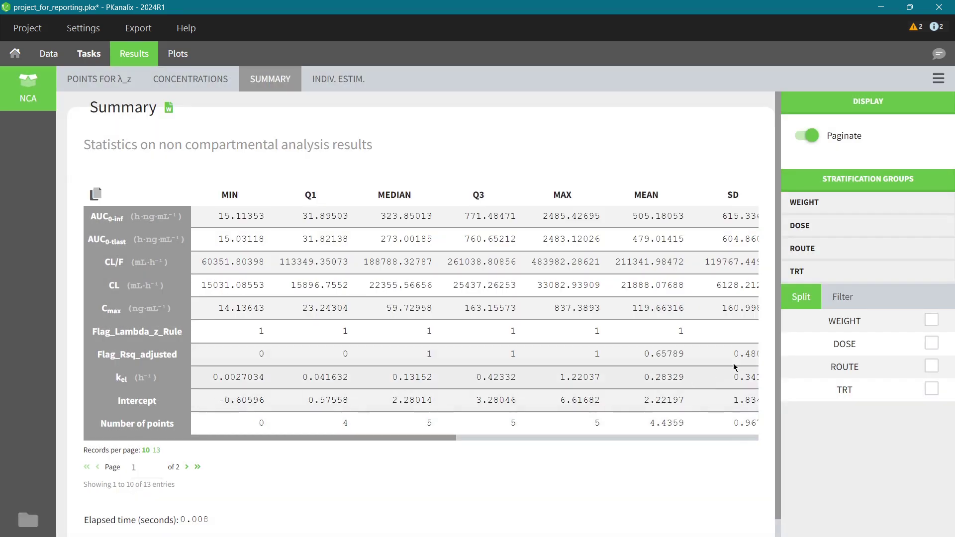
# Split the summary statistics table by ROUTE
pyautogui.click(933, 371)
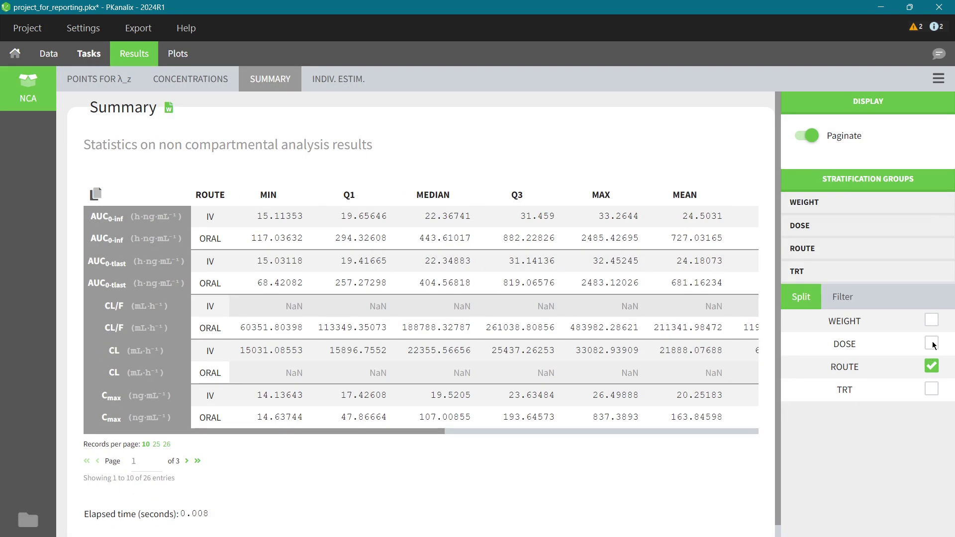
# Split the summary table additionally by DOSE and filter it to the ORAL group of ROUTE
pyautogui.click(932, 343)
pyautogui.click(842, 299)
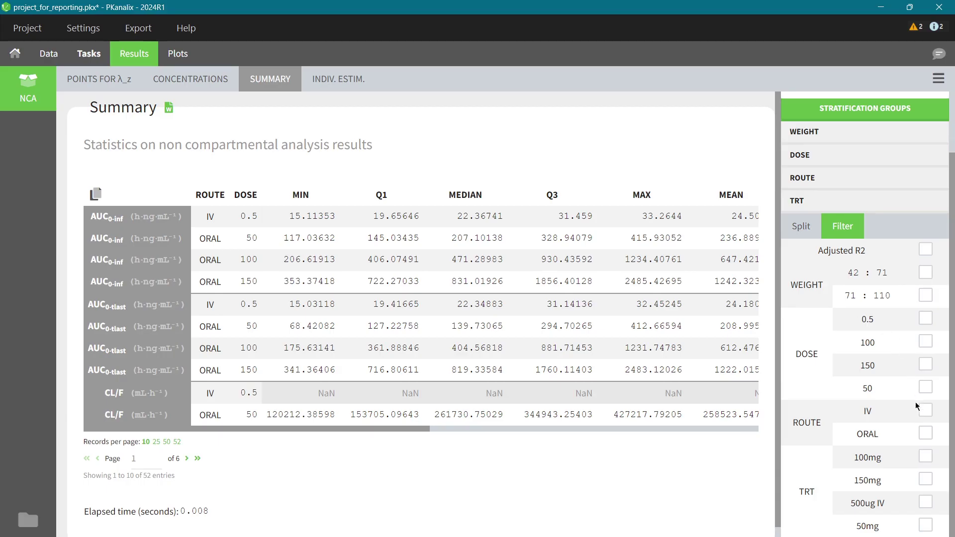
pyautogui.click(926, 434)
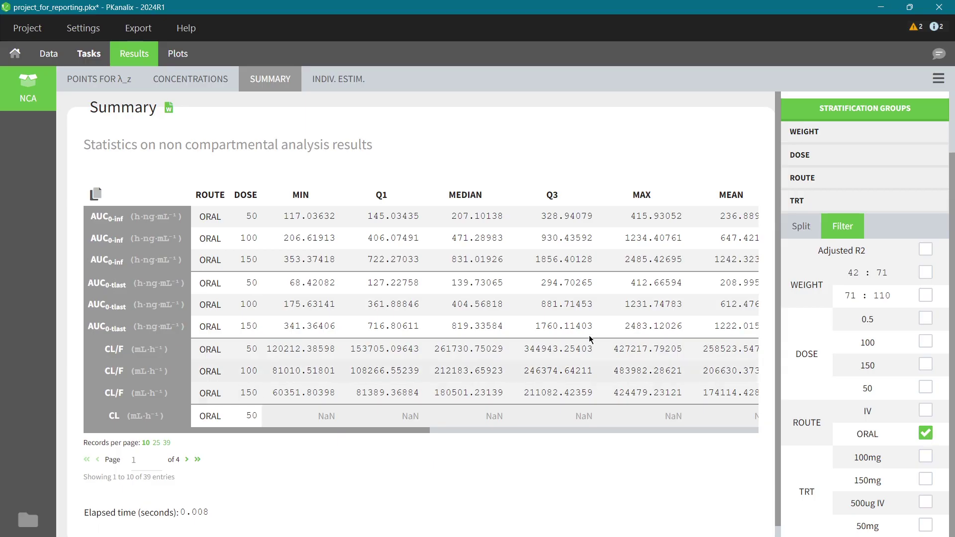
# Open the summary table's report placeholder and replace its data and display sections with the copied ones
pyautogui.click(169, 109)
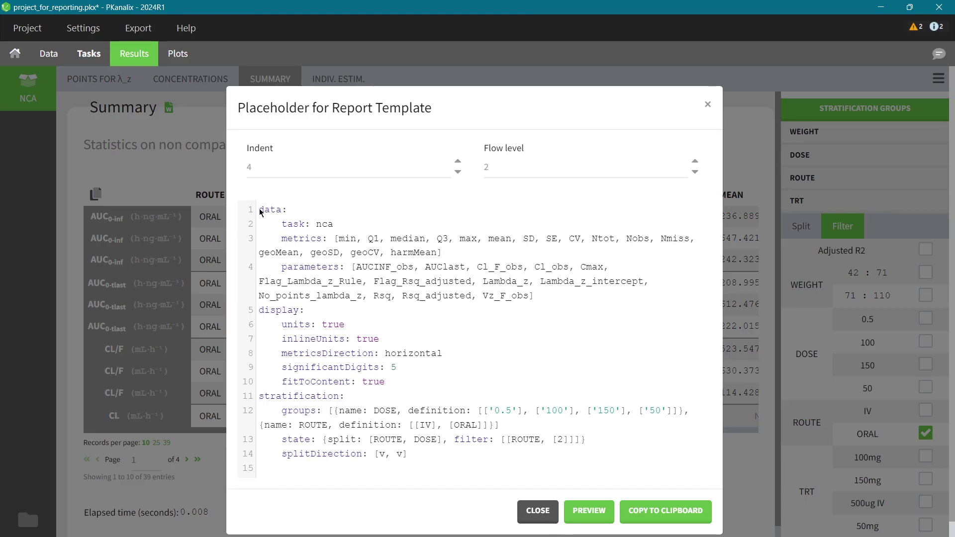
pyautogui.moveTo(259, 210); pyautogui.dragTo(411, 381)
pyautogui.press('Delete')
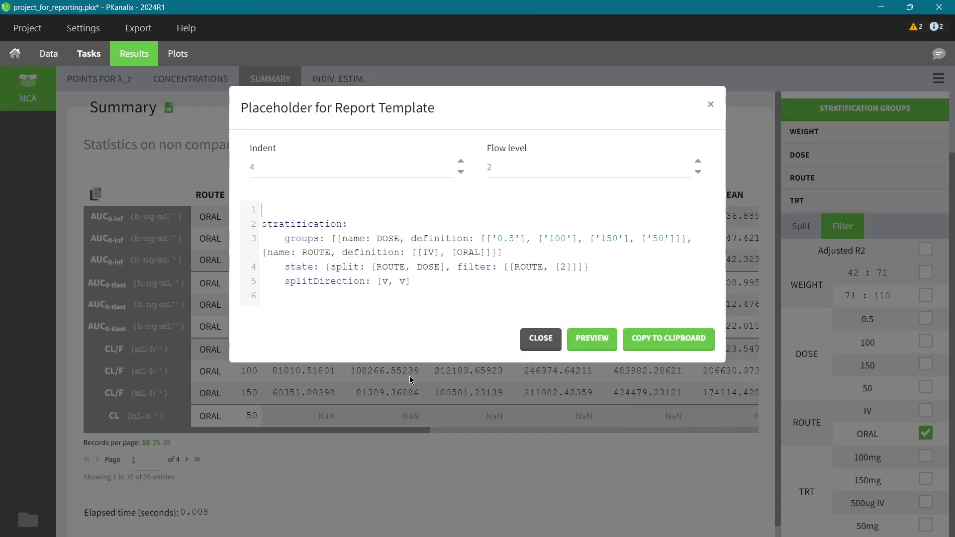
pyautogui.hotkey('ctrl', 'v')
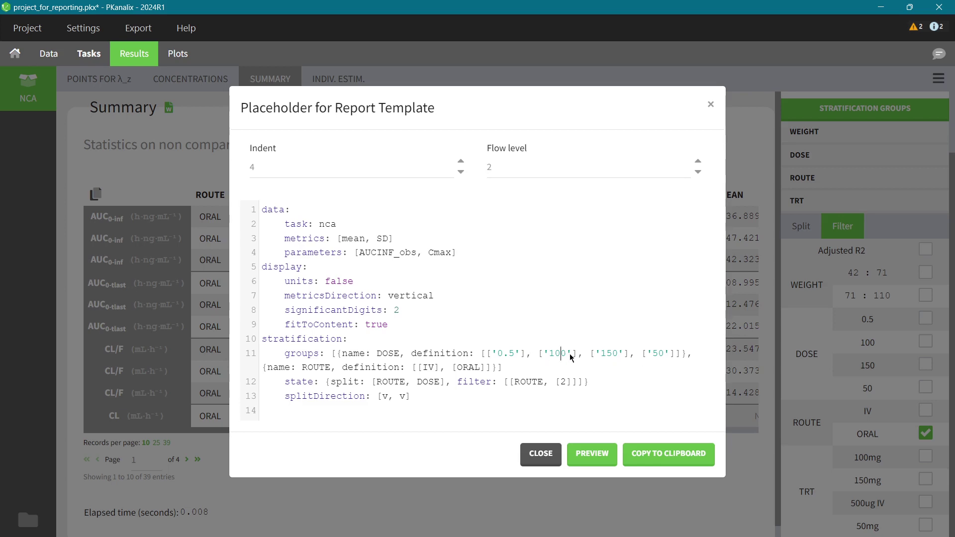
# Reorder the DOSE group definition to 0.5, 50, 100, 150, preview the table in Word and return to the placeholder code
pyautogui.press('BackSpace')
pyautogui.press('BackSpace')
pyautogui.write('5')
pyautogui.click(609, 357)
pyautogui.press('BackSpace')
pyautogui.write('0')
pyautogui.click(647, 354)
pyautogui.write('1')
pyautogui.click(591, 457)
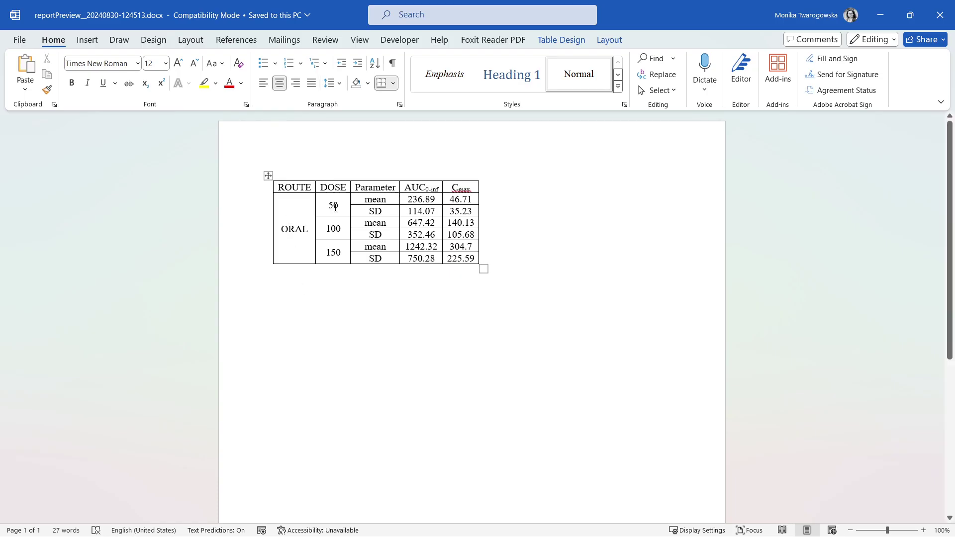
pyautogui.hotkey('alt', 'Tab')
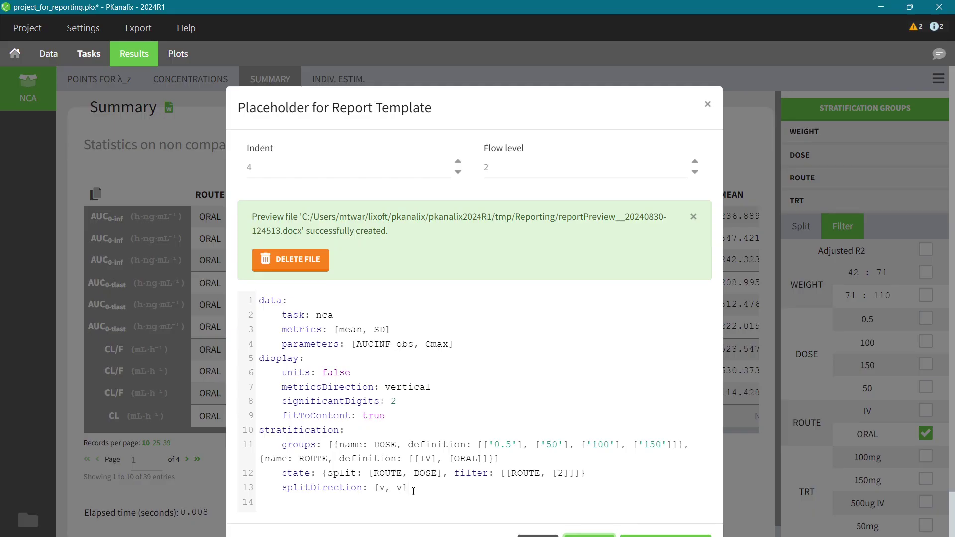
# Remove the ROUTE filter from the state entry, set splitDirection to [h, h] and preview the table
pyautogui.moveTo(413, 491); pyautogui.dragTo(280, 486)
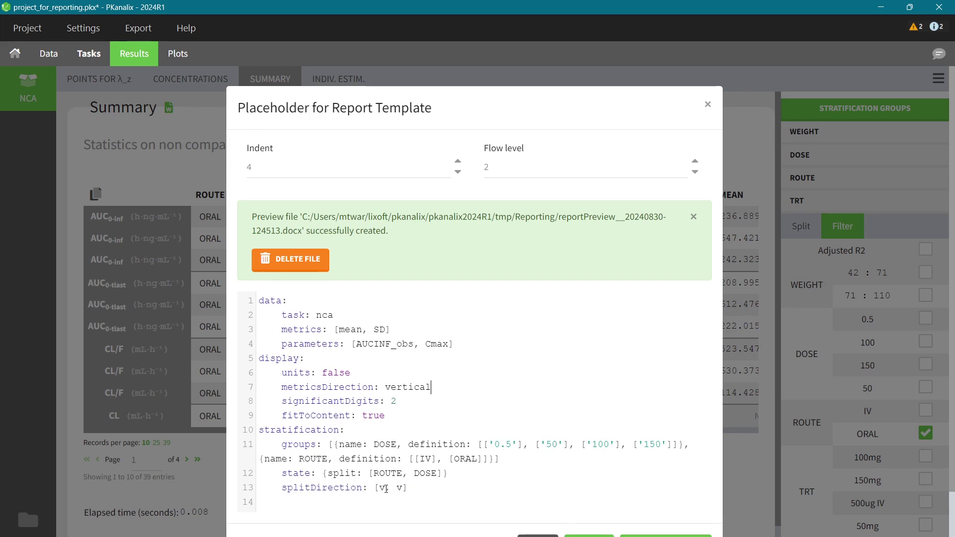
pyautogui.doubleClick(386, 488)
pyautogui.write('h')
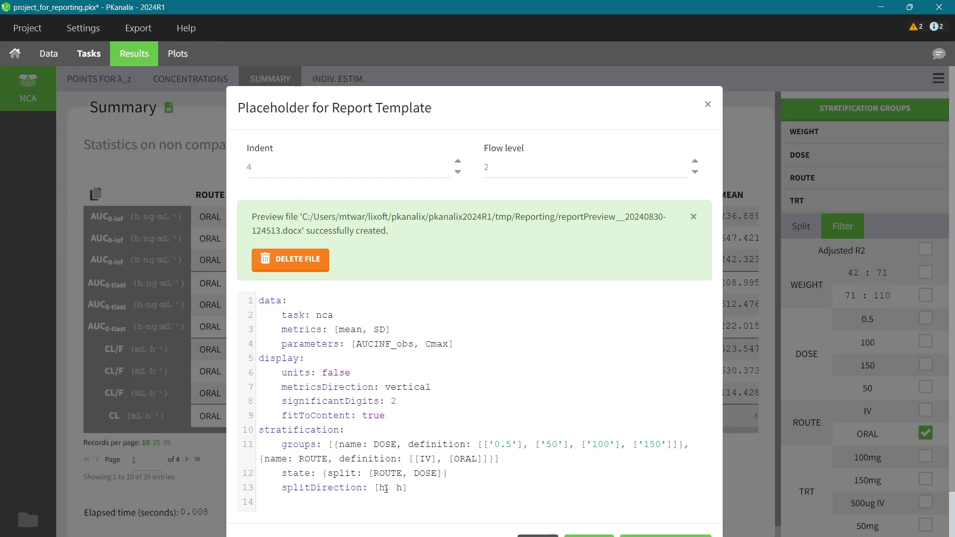
pyautogui.scroll(-1, 448, 478)
pyautogui.click(587, 506)
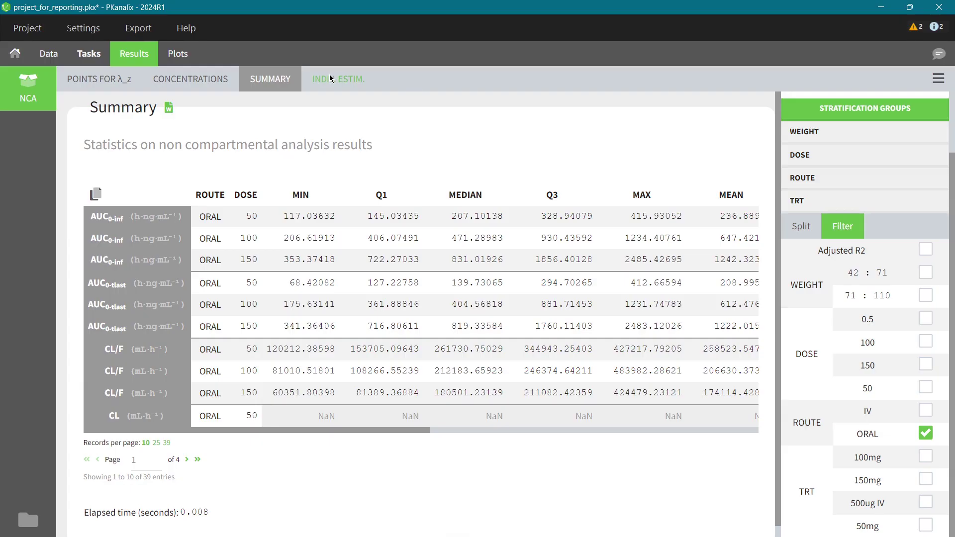
# View the individual estimates table, return to the summary and replace its DOSE split with a WEIGHT split
pyautogui.click(330, 78)
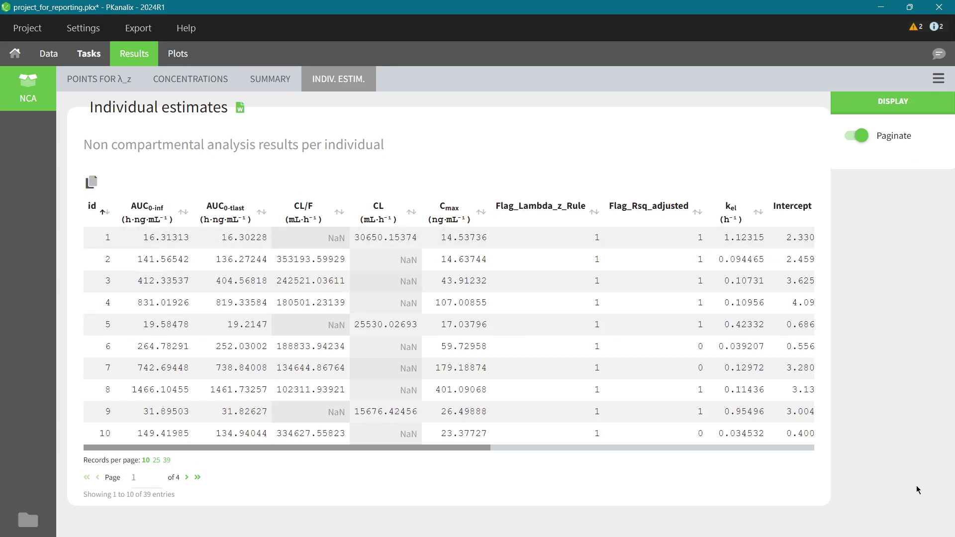
pyautogui.click(278, 82)
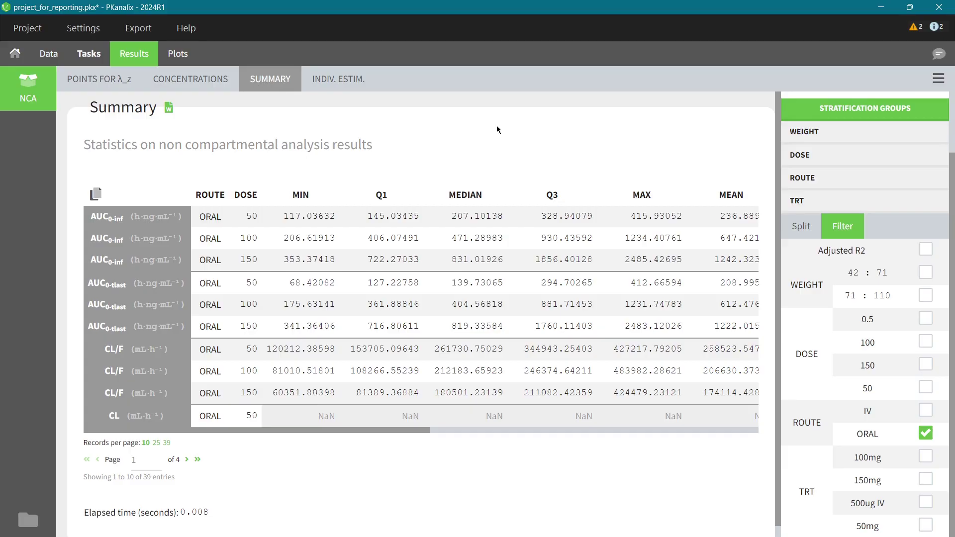
pyautogui.click(792, 227)
pyautogui.click(932, 343)
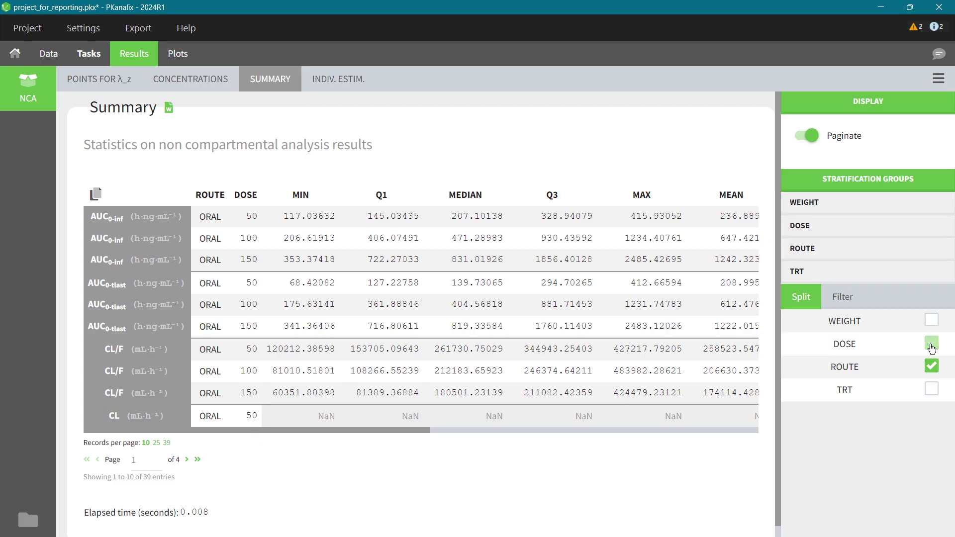
pyautogui.click(932, 320)
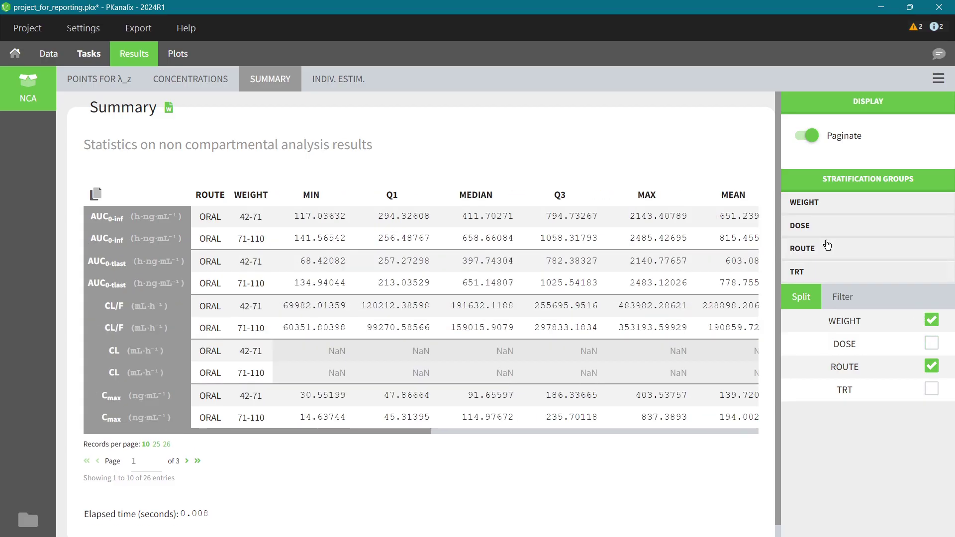
# Add a third WEIGHT stratification group and set the group limits to 65 and 80
pyautogui.click(809, 206)
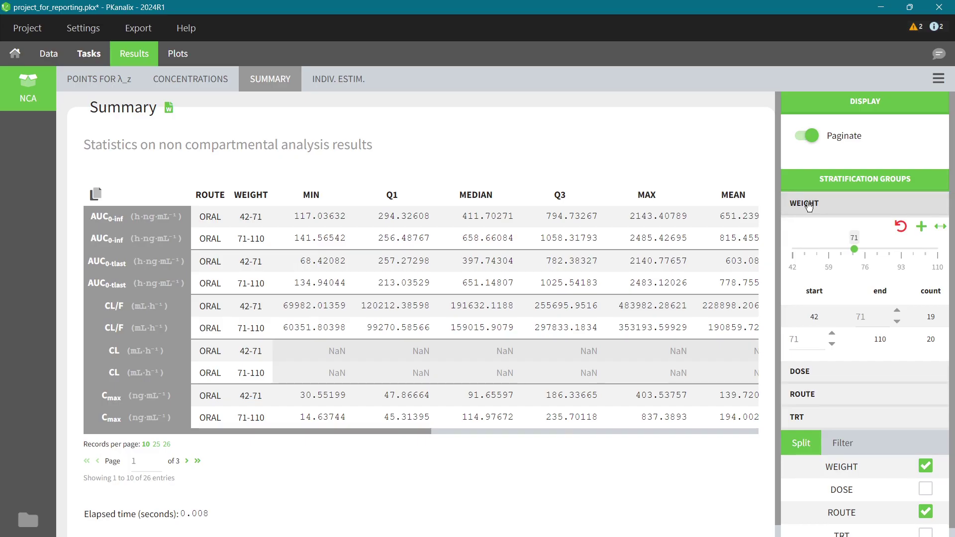
pyautogui.click(922, 227)
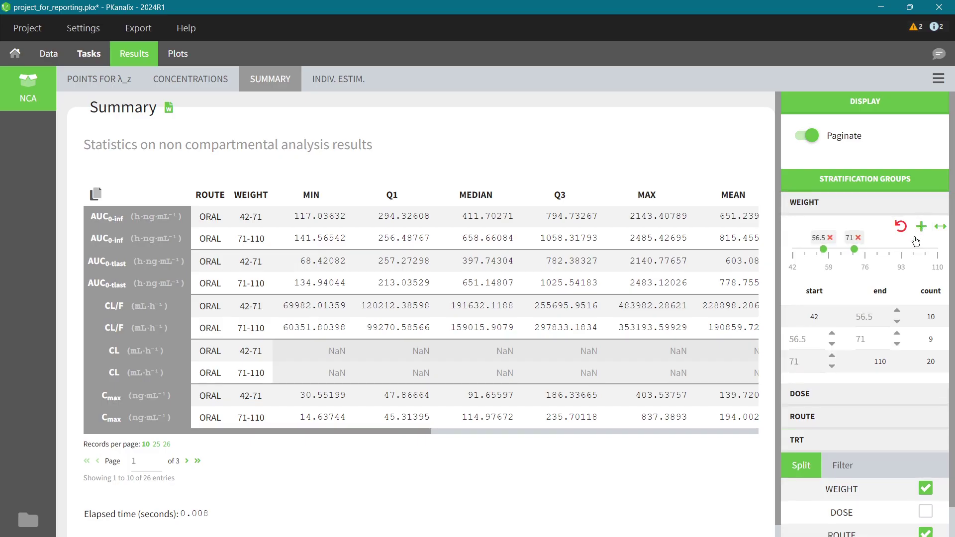
pyautogui.doubleClick(879, 317)
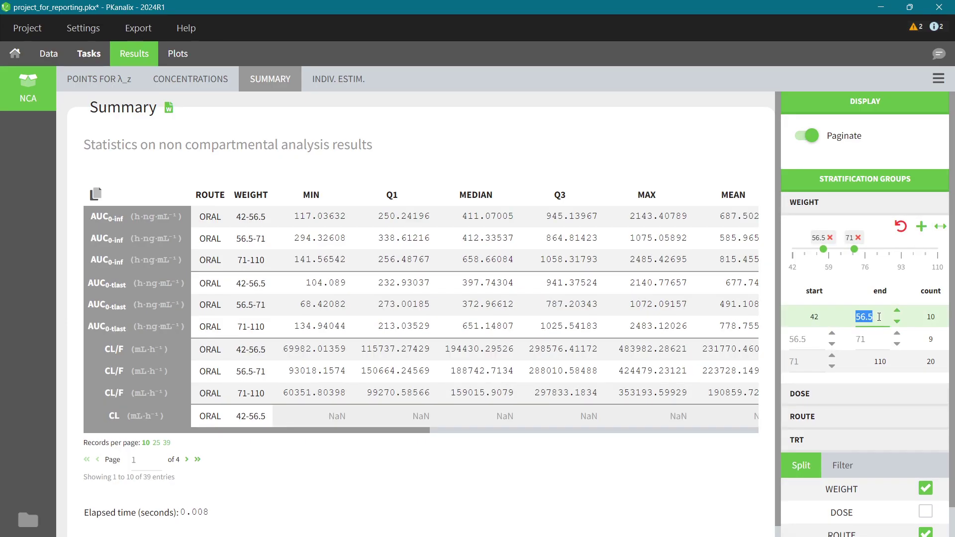
pyautogui.write('65')
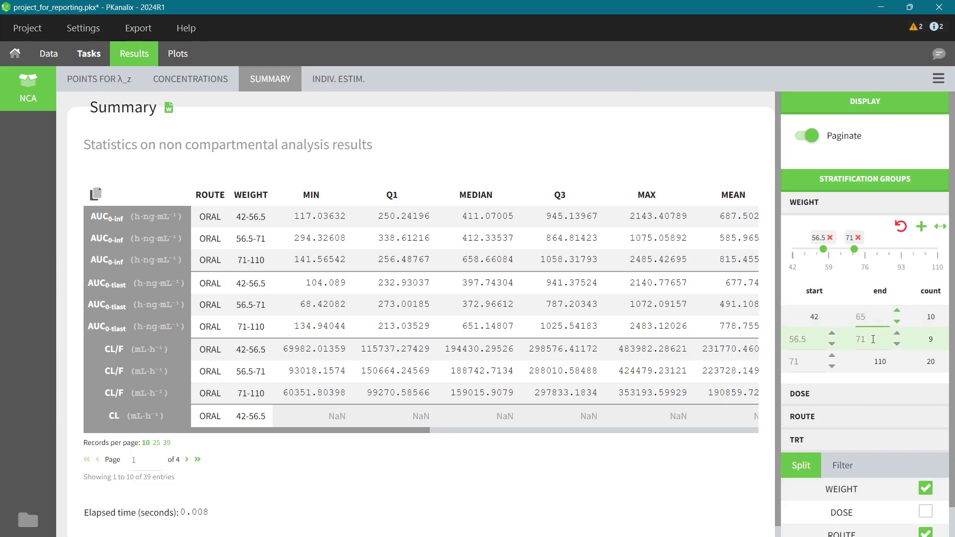
pyautogui.doubleClick(872, 339)
pyautogui.write('80')
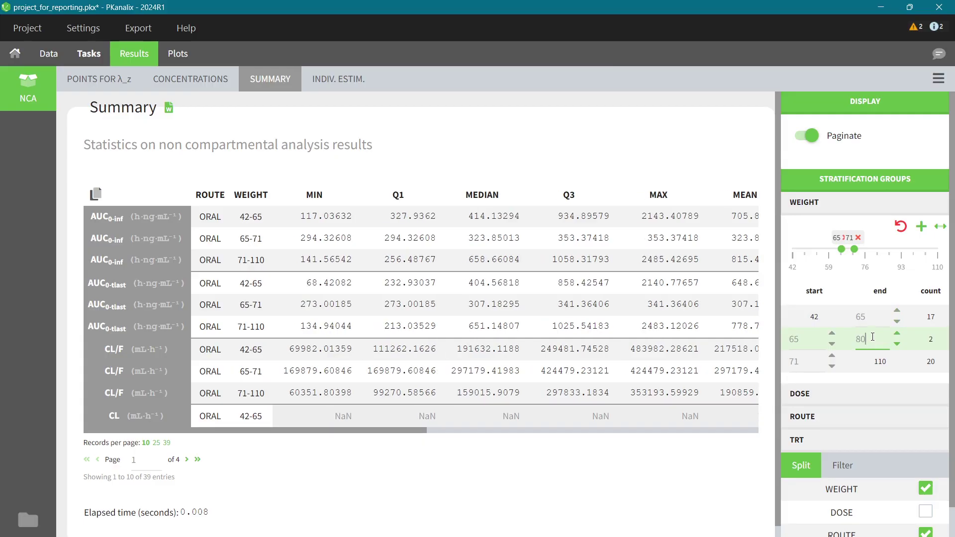
pyautogui.click(813, 379)
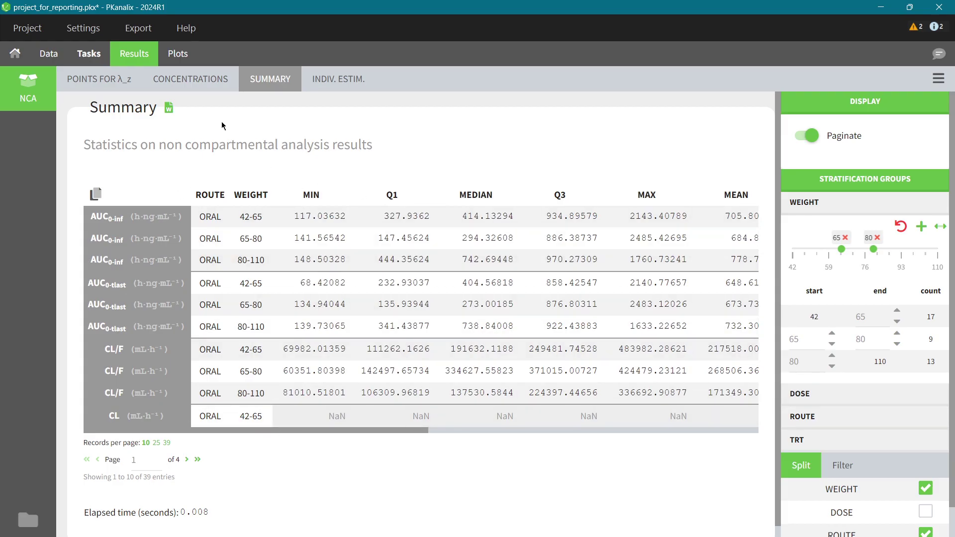
# Open the table's report placeholder and set metrics to [ID] and parameters to [AUCINF_obs, Cmax]
pyautogui.click(177, 108)
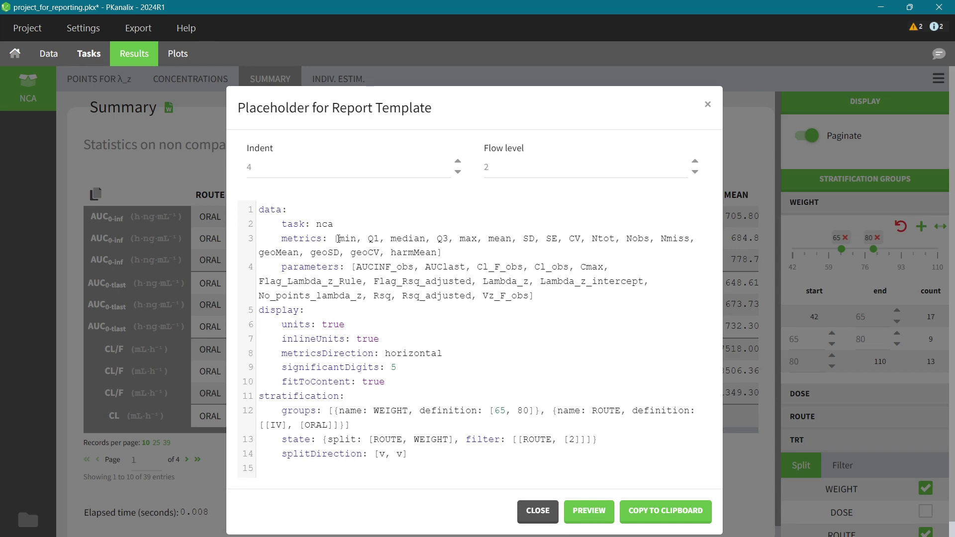
pyautogui.moveTo(339, 239); pyautogui.dragTo(441, 248)
pyautogui.write('ID')
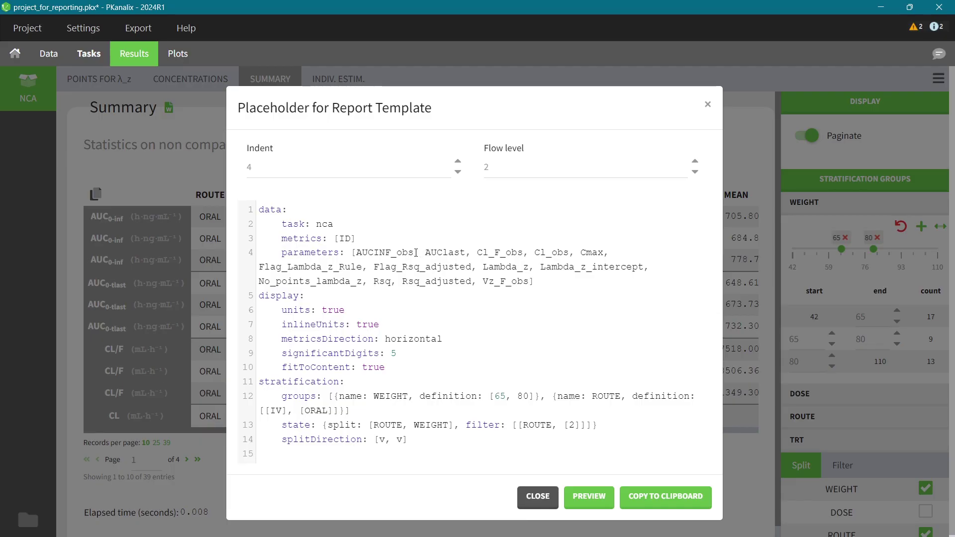
pyautogui.moveTo(414, 252); pyautogui.dragTo(578, 249)
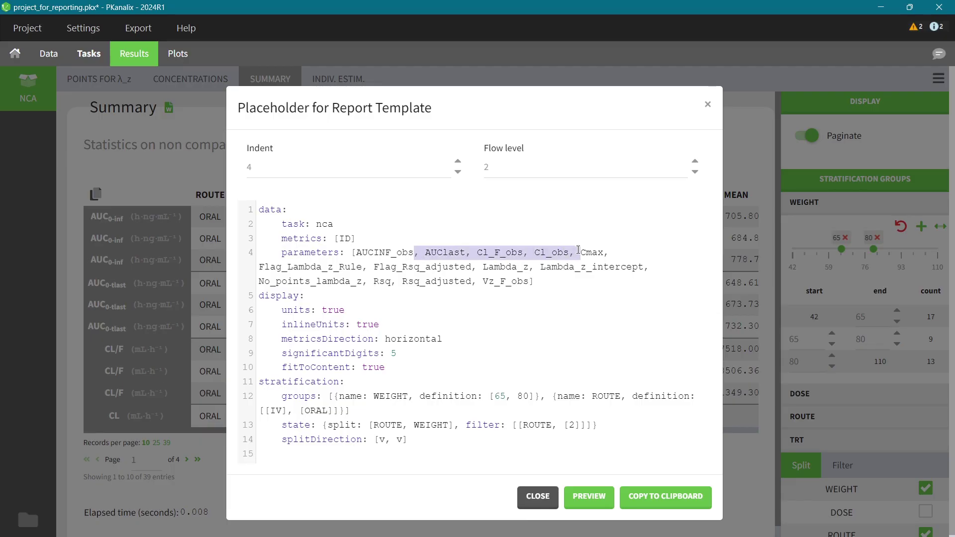
pyautogui.press('BackSpace')
pyautogui.write(',')
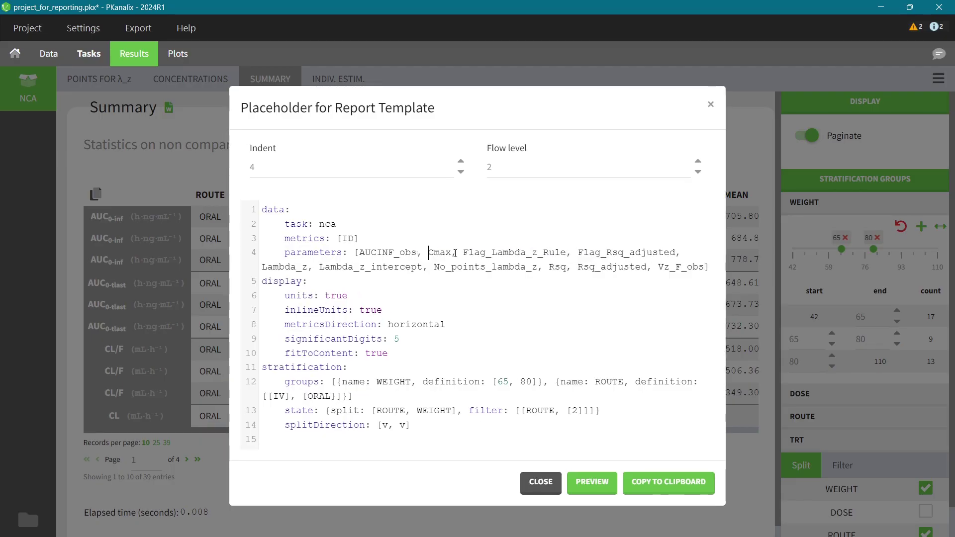
pyautogui.moveTo(453, 252); pyautogui.dragTo(706, 266)
pyautogui.press('BackSpace')
# In the display section, set units to false, delete inlineUnits, and set metricsDirection to vertical and significantDigits to 2
pyautogui.doubleClick(336, 281)
pyautogui.write('fa')
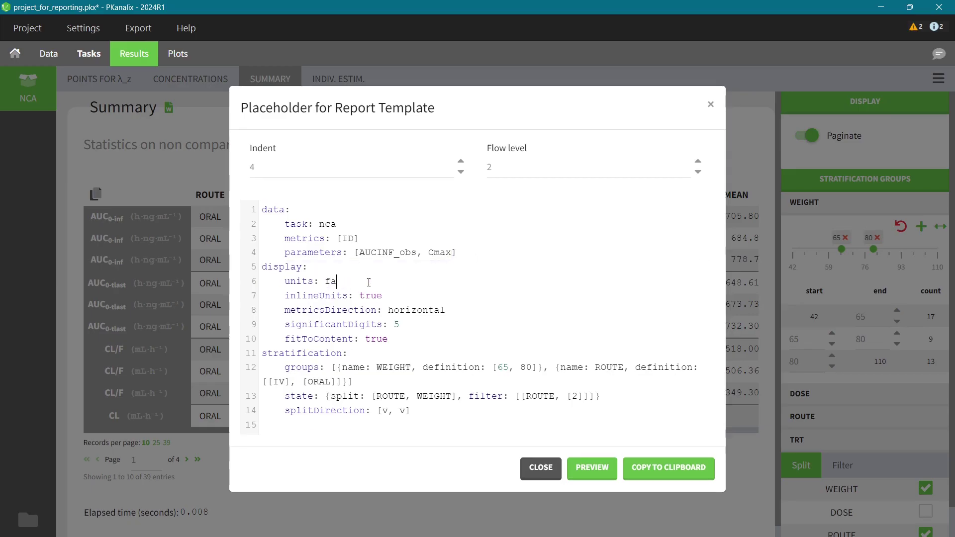
pyautogui.write('lse')
pyautogui.moveTo(278, 295); pyautogui.dragTo(393, 293)
pyautogui.press('BackSpace')
pyautogui.press('BackSpace')
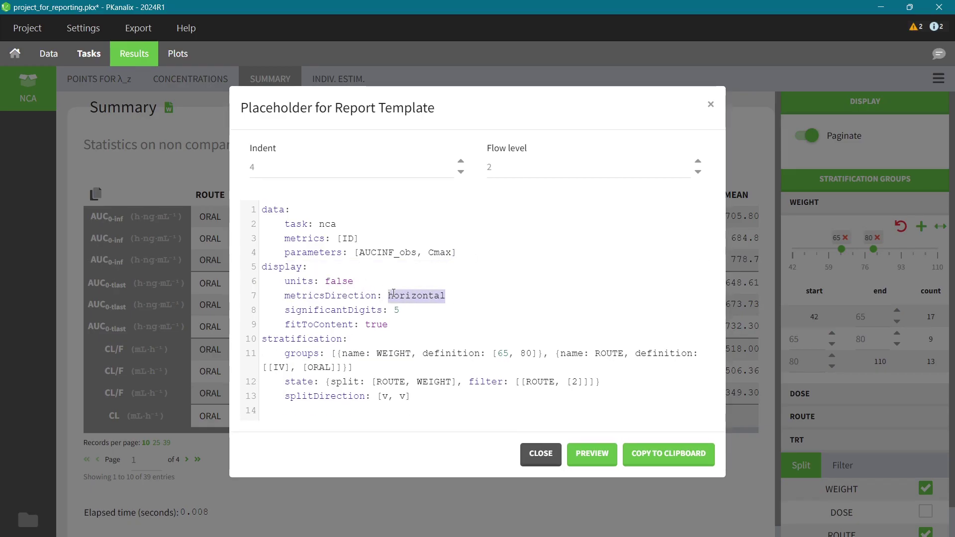
pyautogui.write('vertical')
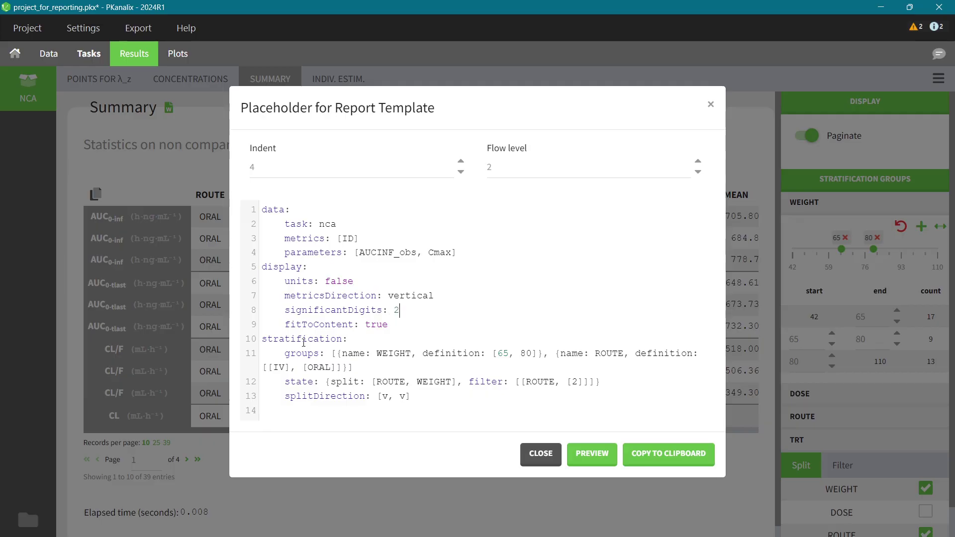
# Set splitDirection to [v, h] and preview the table
pyautogui.doubleClick(404, 396)
pyautogui.write('h')
pyautogui.click(617, 453)
# Add mean and CV to the metrics list after ID, and preview the table through its last rows
pyautogui.write(', mean, CV')
pyautogui.click(592, 464)
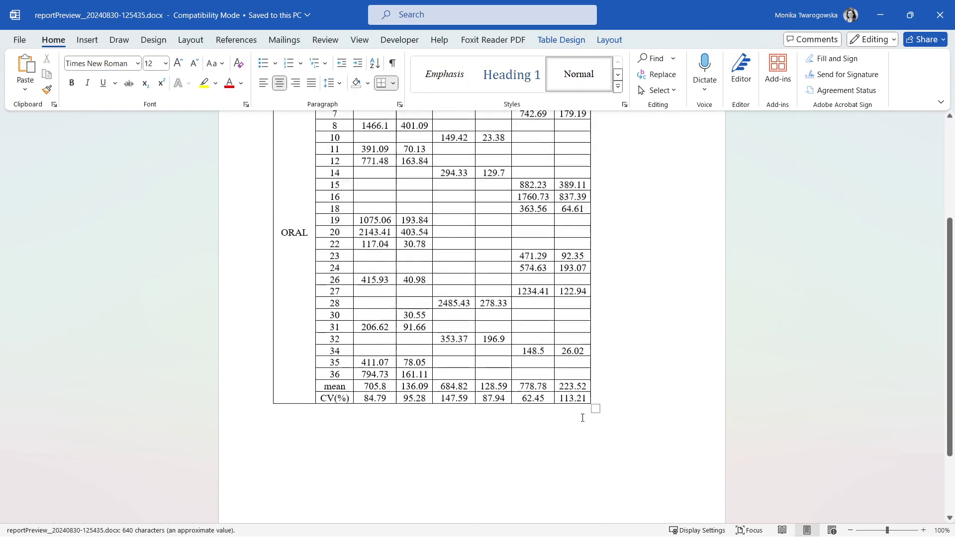
pyautogui.scroll(-1, 399, 388)
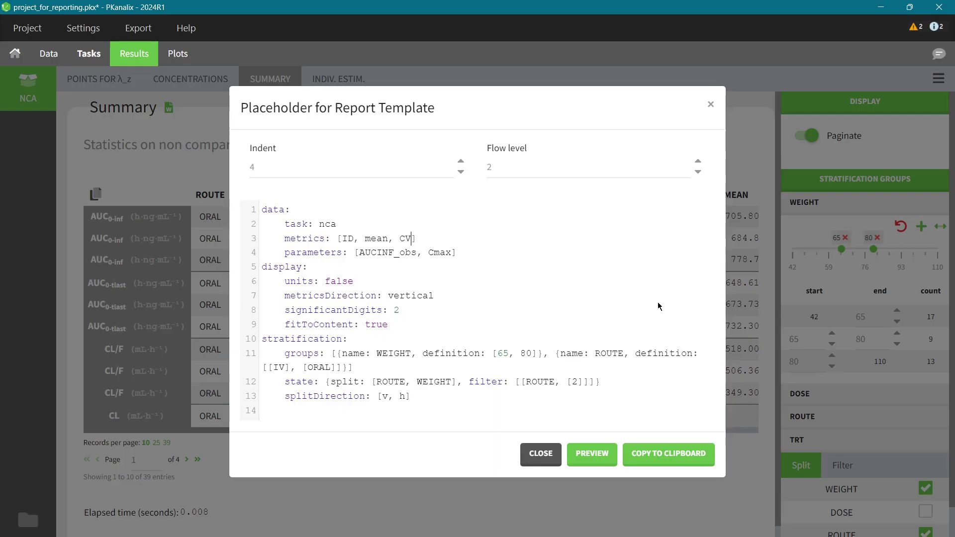
# Add the entry table: concentrations below the task line and delete the parameters line from the data section
pyautogui.click(353, 226)
pyautogui.press('Return')
pyautogui.write('tabl')
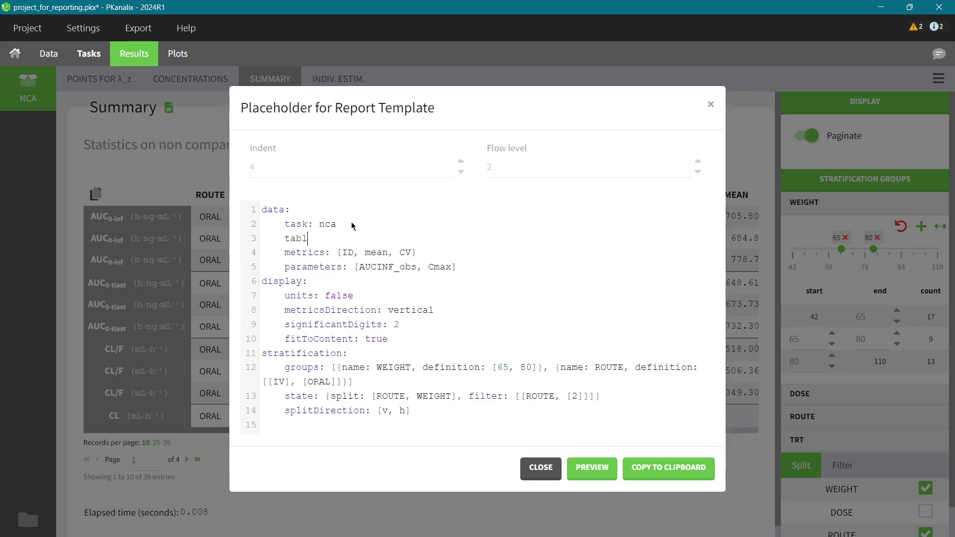
pyautogui.write('e: concentrations')
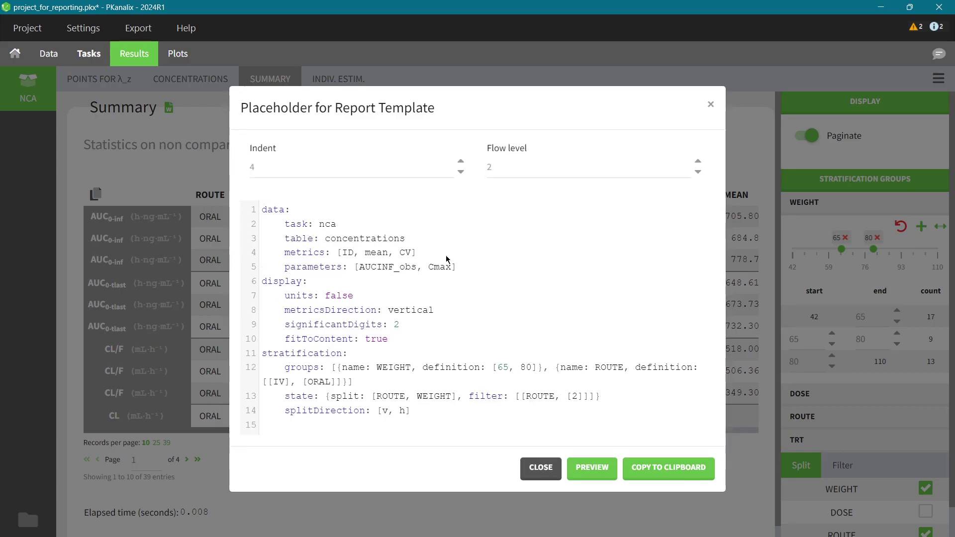
pyautogui.moveTo(455, 267); pyautogui.dragTo(217, 267)
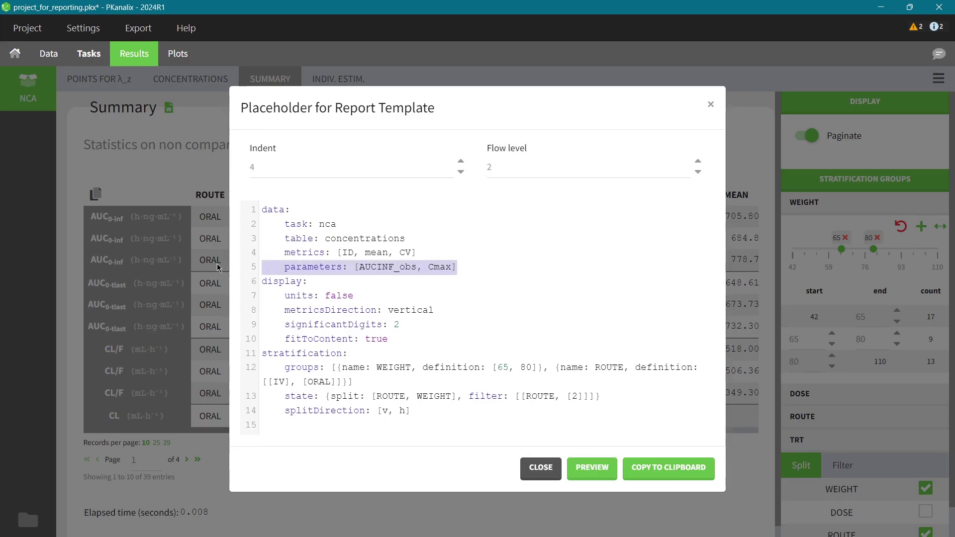
pyautogui.press('BackSpace')
pyautogui.press('BackSpace')
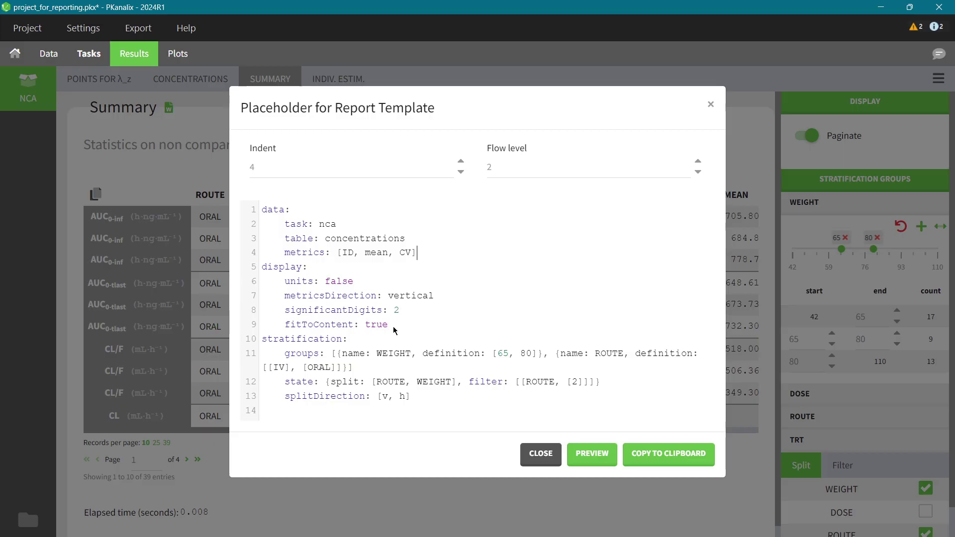
# Add the entry fontSize: 8 to the display section
pyautogui.press('Return')
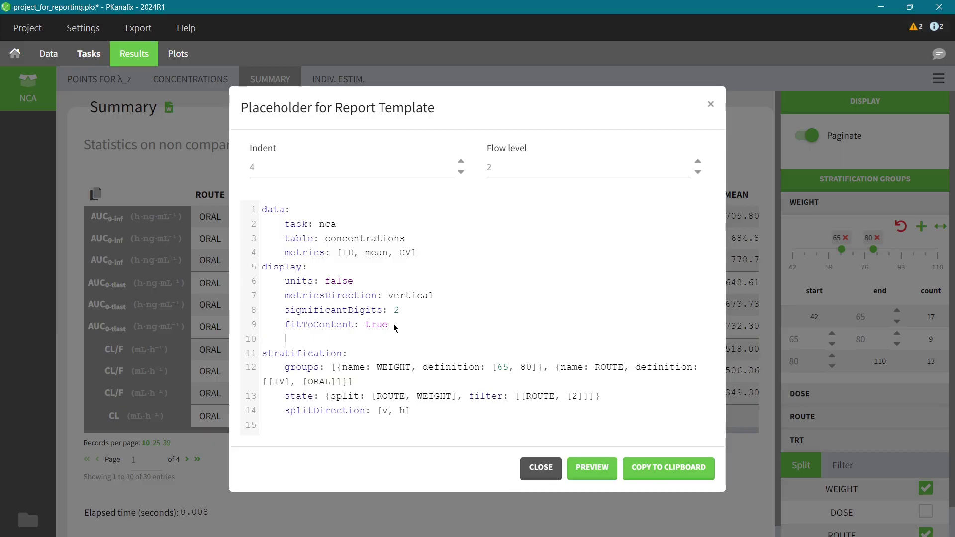
pyautogui.write('fontSize: 8')
# Remove the split by ROUTE and WEIGHT from the state entry, delete the splitDirection line, and preview the concentrations table
pyautogui.moveTo(468, 397); pyautogui.dragTo(332, 399)
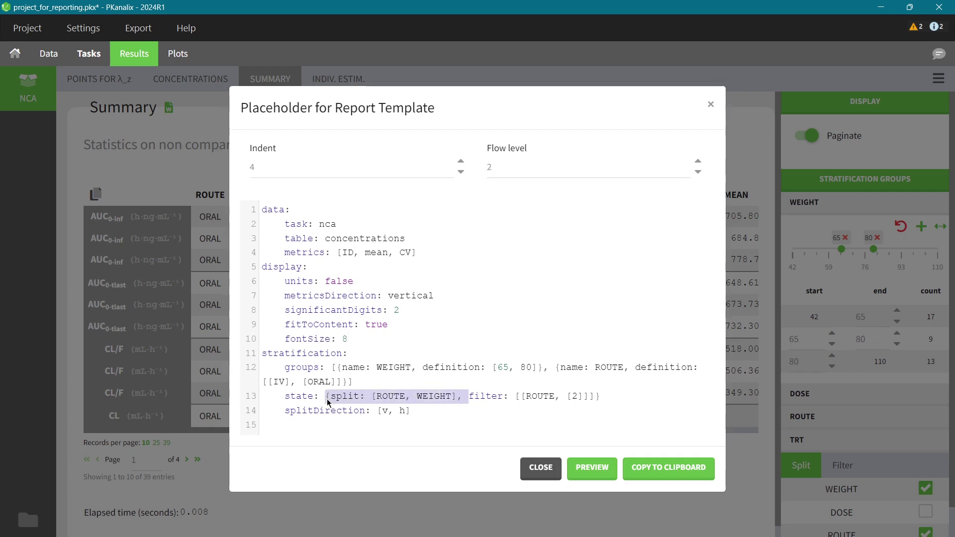
pyautogui.press('BackSpace')
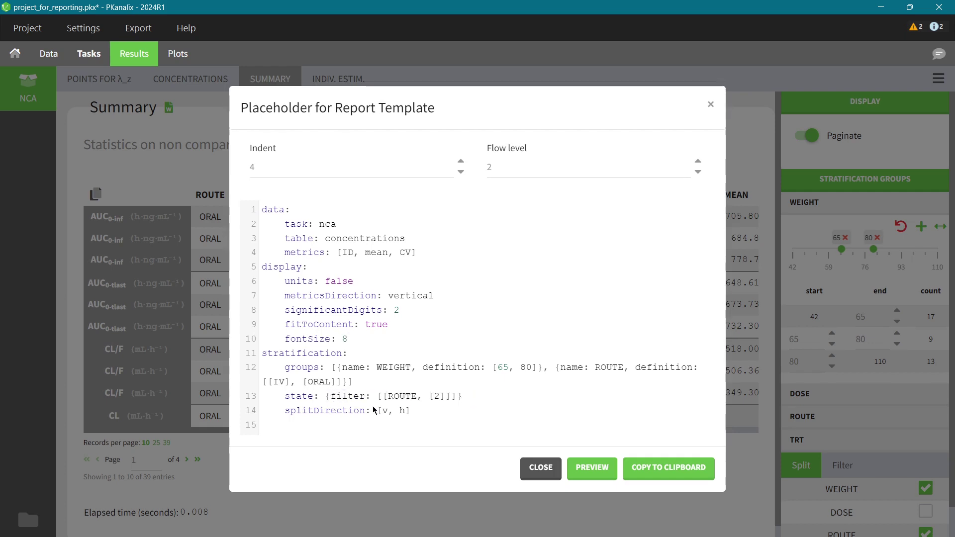
pyautogui.moveTo(411, 411); pyautogui.dragTo(244, 412)
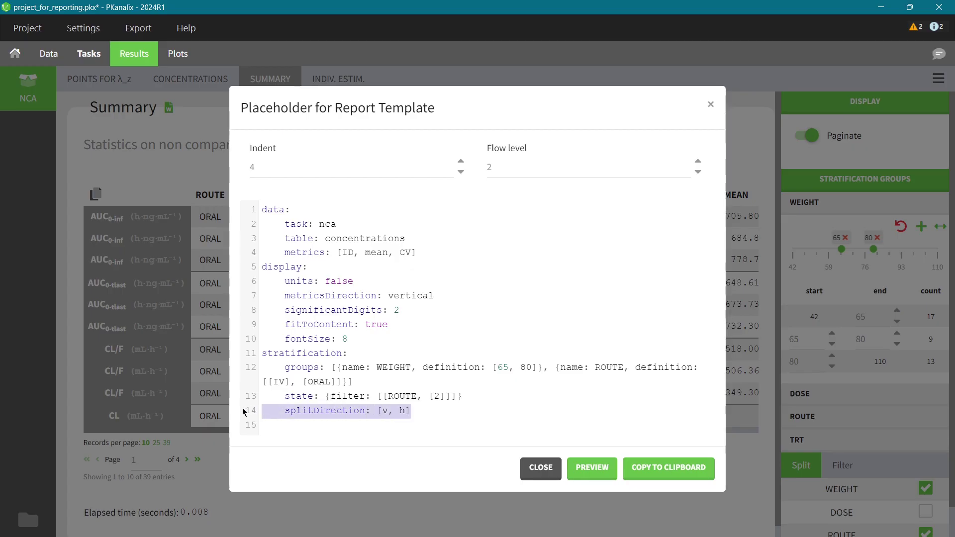
pyautogui.press('BackSpace')
pyautogui.press('BackSpace')
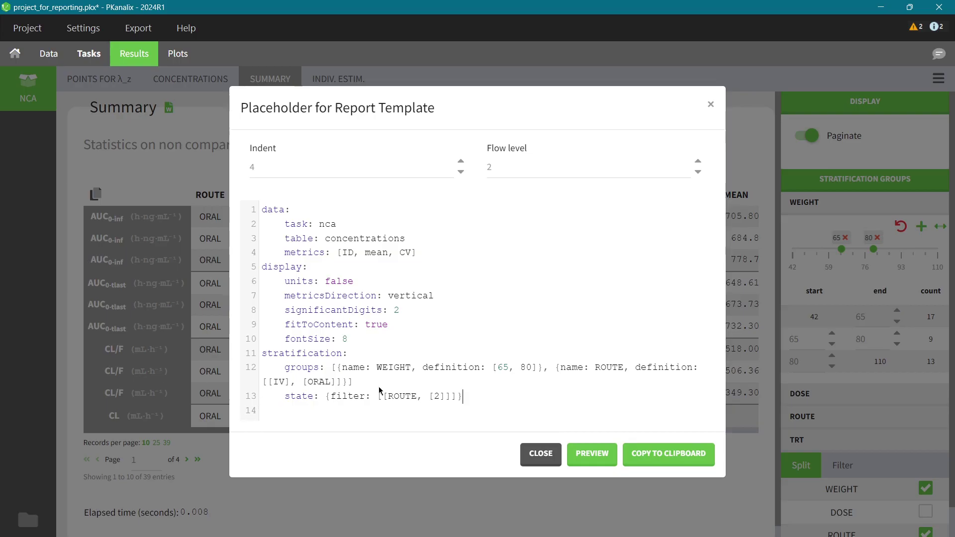
pyautogui.click(593, 453)
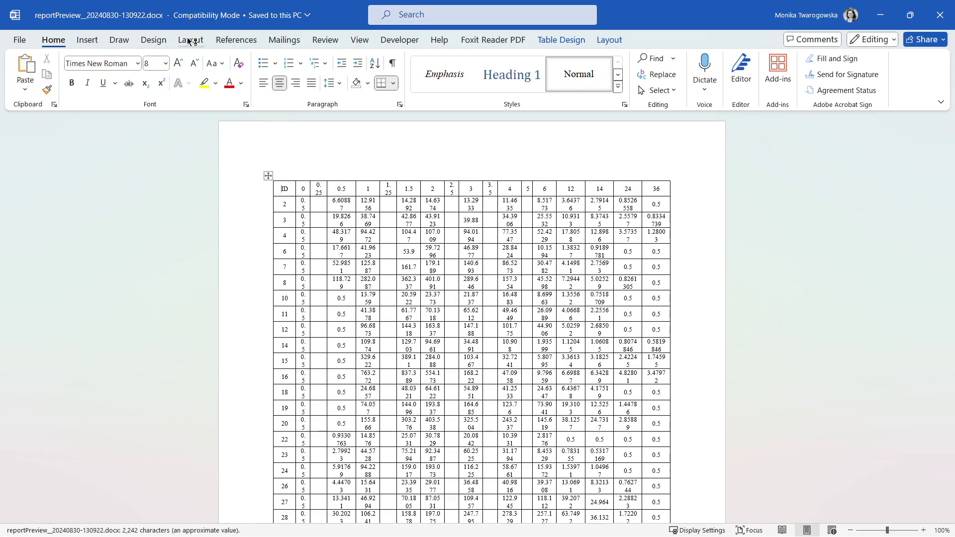
# Switch the page orientation of the concentrations preview document to landscape
pyautogui.click(191, 39)
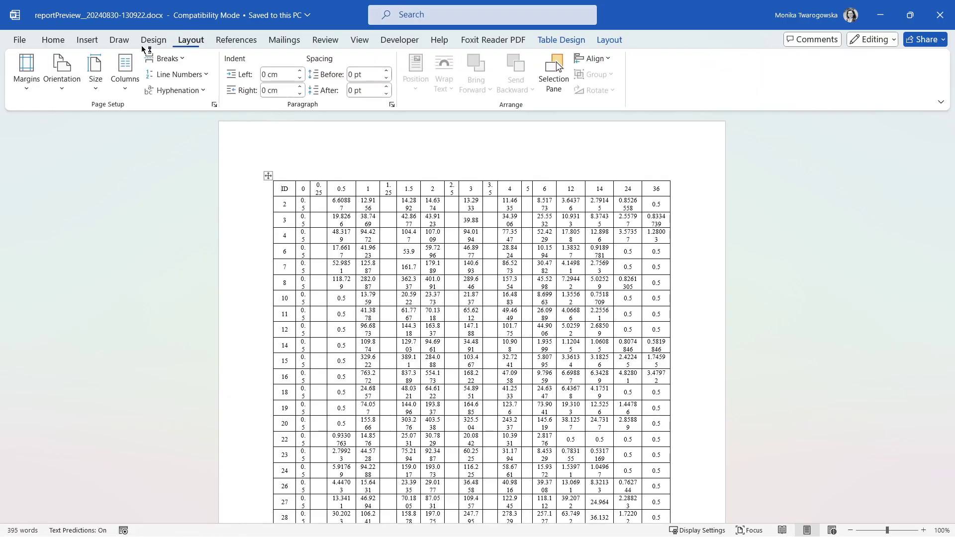
pyautogui.click(62, 69)
pyautogui.click(80, 144)
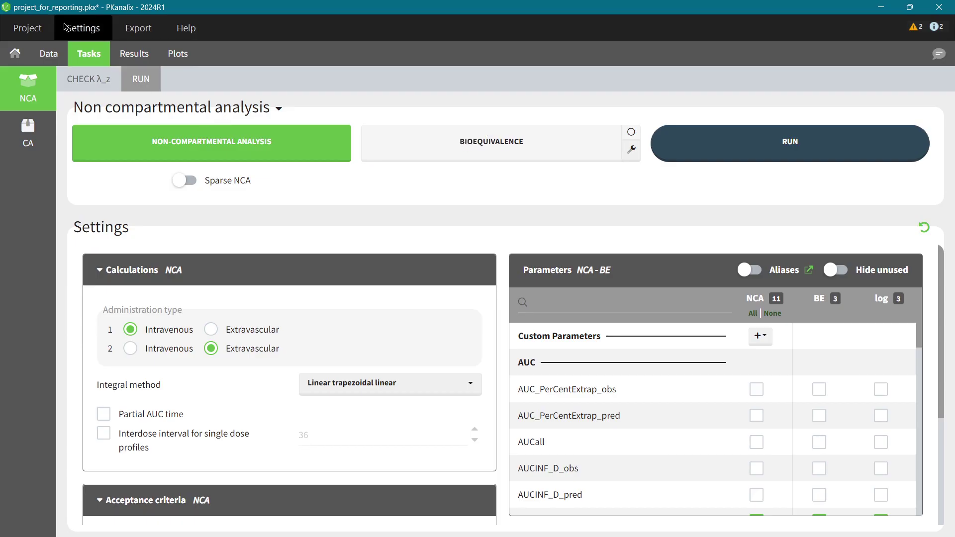
# Examine the NCA parameter renamings in the PKanalix preferences, opening the alias of AUC_Int_D for editing
pyautogui.click(82, 32)
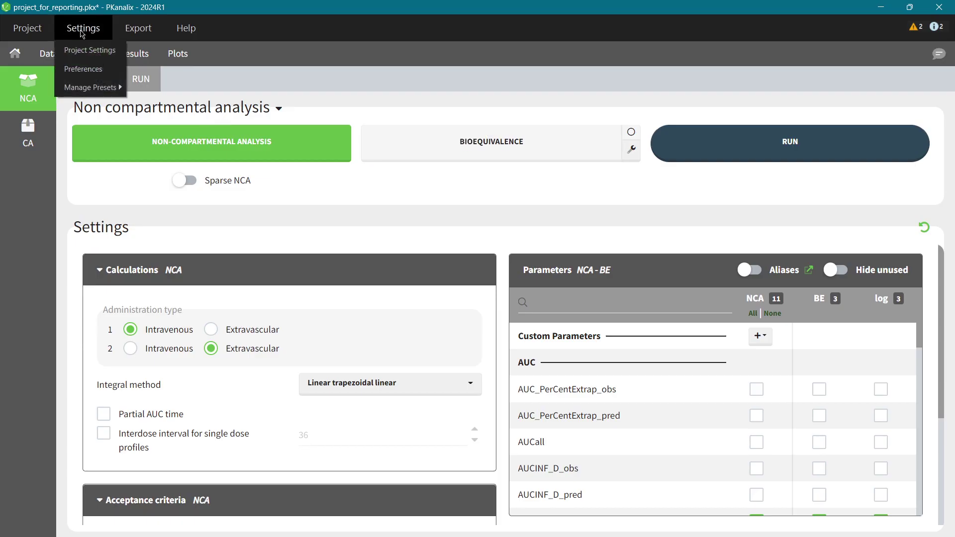
pyautogui.click(83, 69)
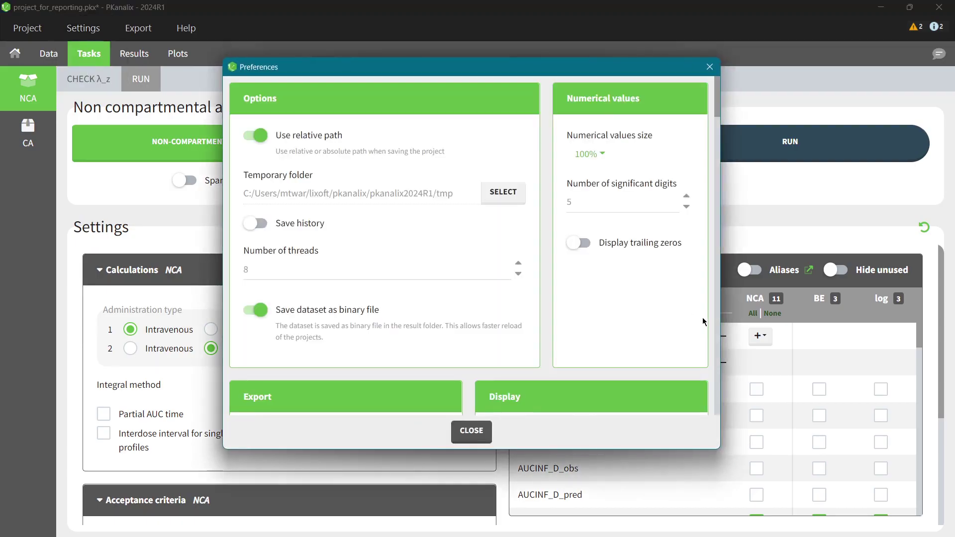
pyautogui.scroll(-10, 683, 313)
pyautogui.scroll(-8, 705, 322)
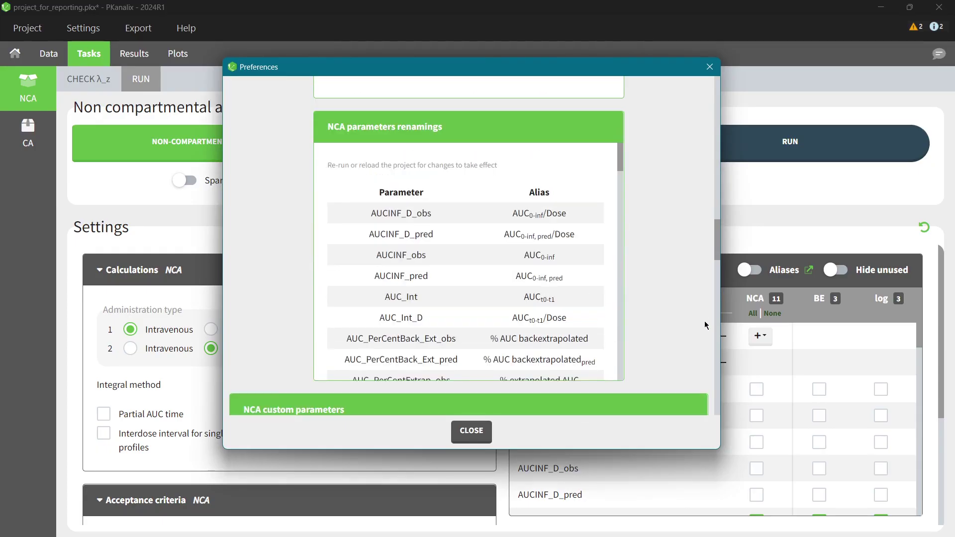
pyautogui.click(569, 321)
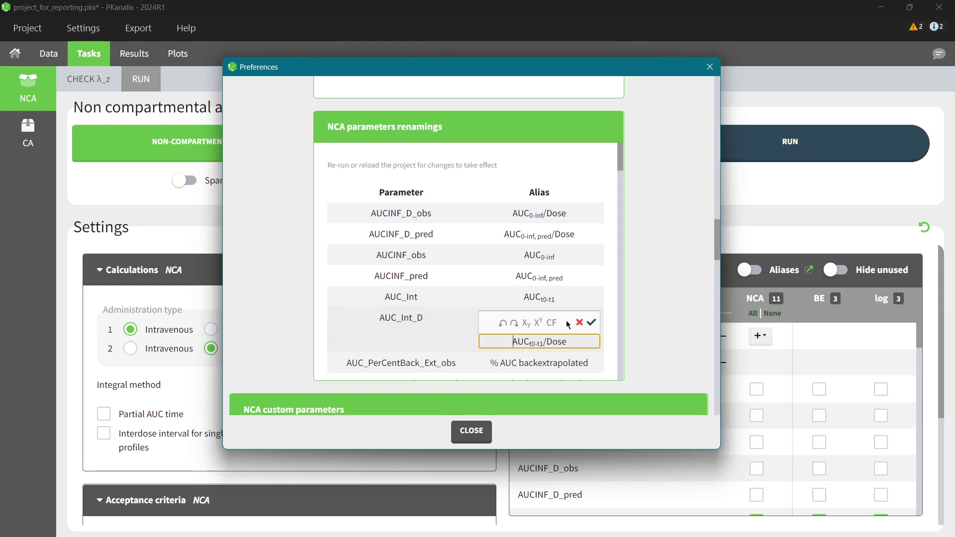
pyautogui.click(477, 432)
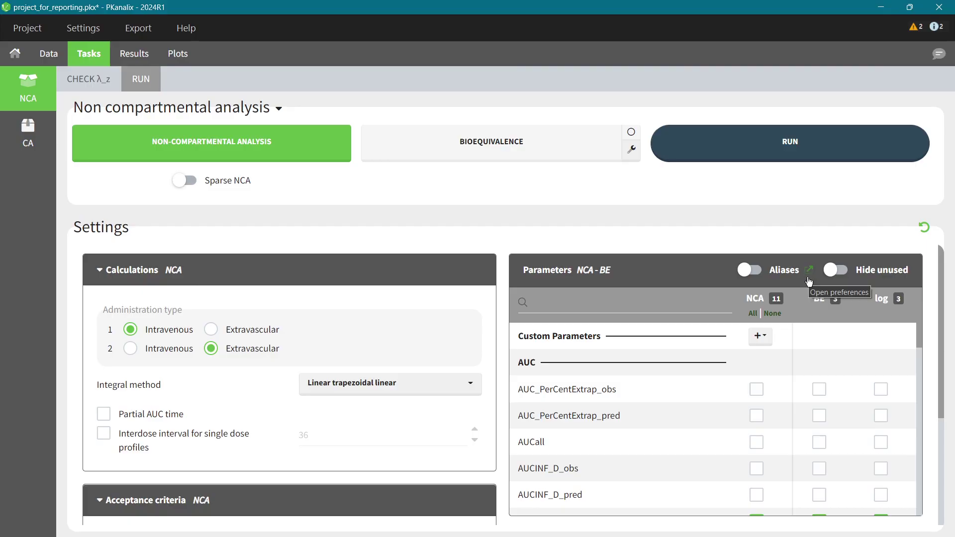
# Add a renamings section after the stratification section with the entries IV: "Infusion" and ORAL: "Oral formulation"
pyautogui.hotkey('alt', 'Tab')
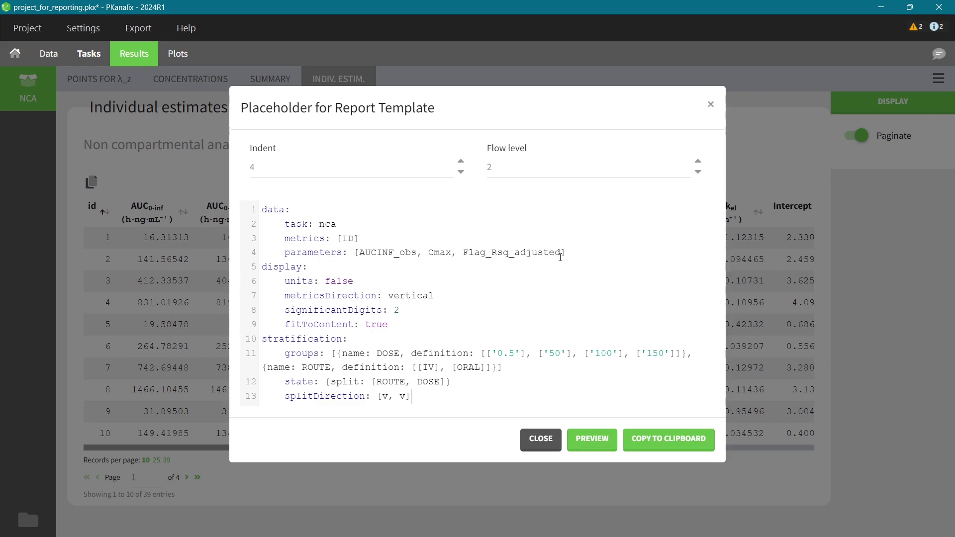
pyautogui.press('Return')
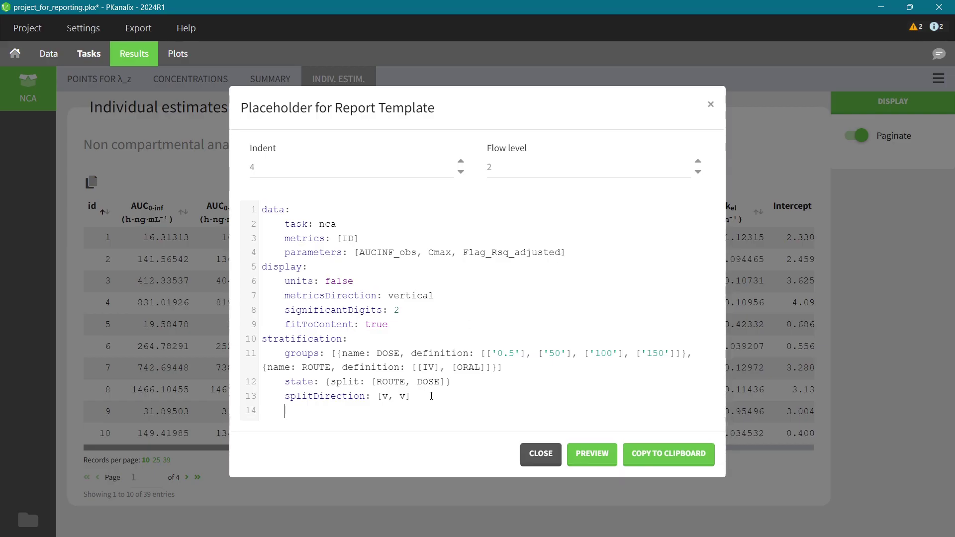
pyautogui.press('BackSpace')
pyautogui.press('BackSpace')
pyautogui.press('BackSpace')
pyautogui.press('BackSpace')
pyautogui.write('renamings:')
pyautogui.press('Return')
pyautogui.write('IV: ')
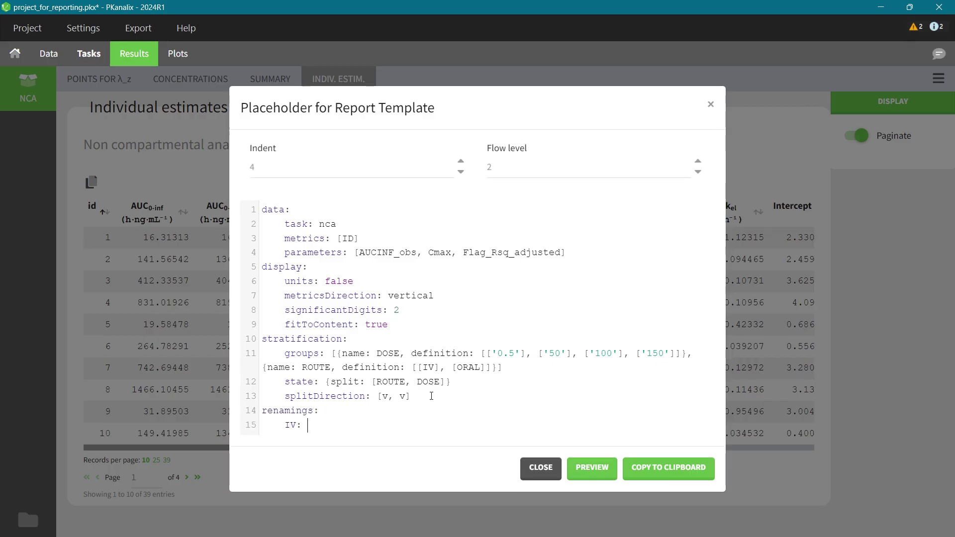
pyautogui.write('"')
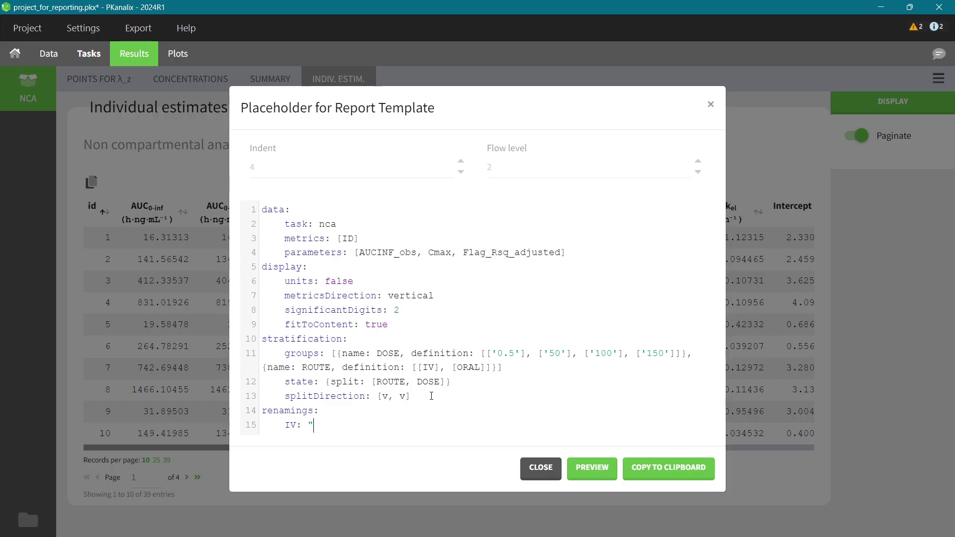
pyautogui.write('Infusion"')
pyautogui.press('Return')
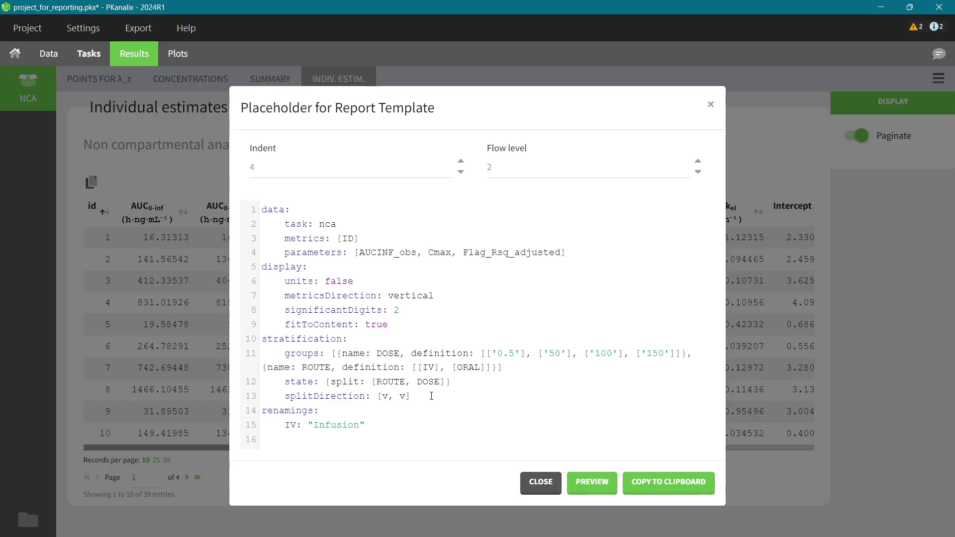
pyautogui.write('ORAL: "Oral formulation"')
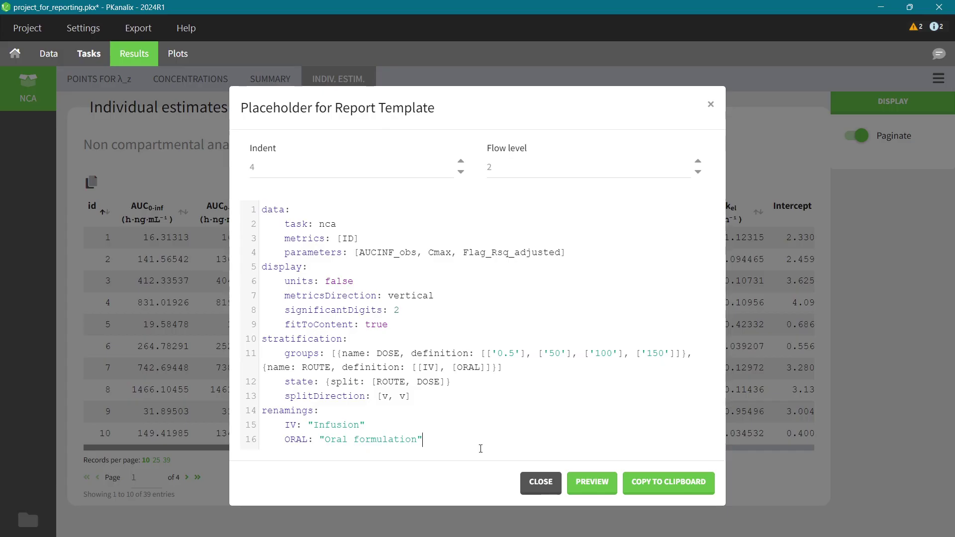
# Add the renaming Flag_Rsq_adjusted: "adjR2>0.85" and review the table preview
pyautogui.press('Return')
pyautogui.write('Flag_Rsq_adjusted: "adjR2>0.85"')
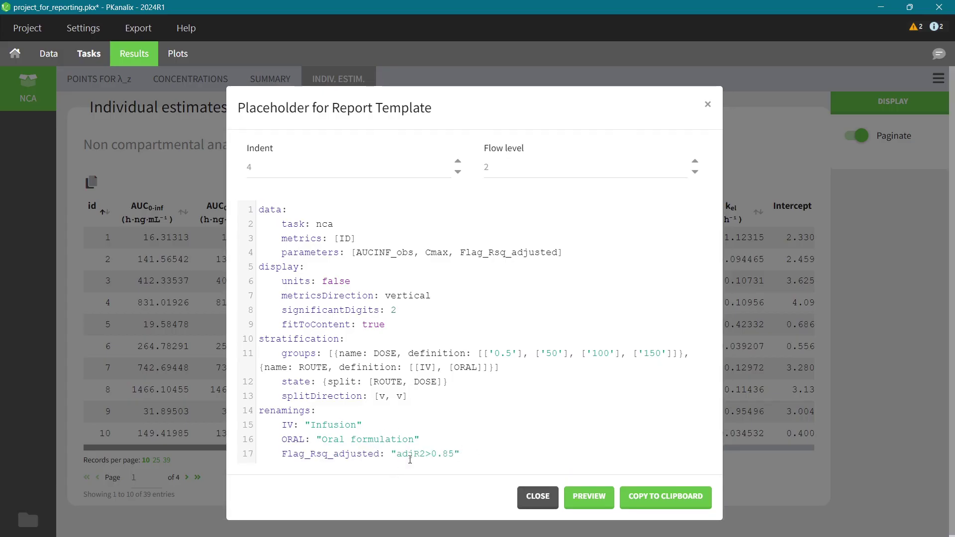
pyautogui.click(580, 497)
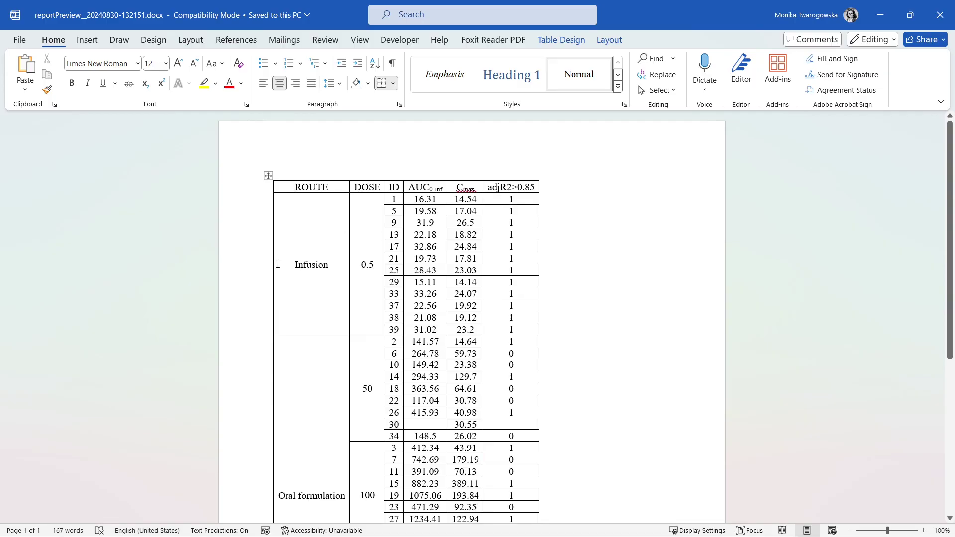
pyautogui.scroll(-1, 297, 221)
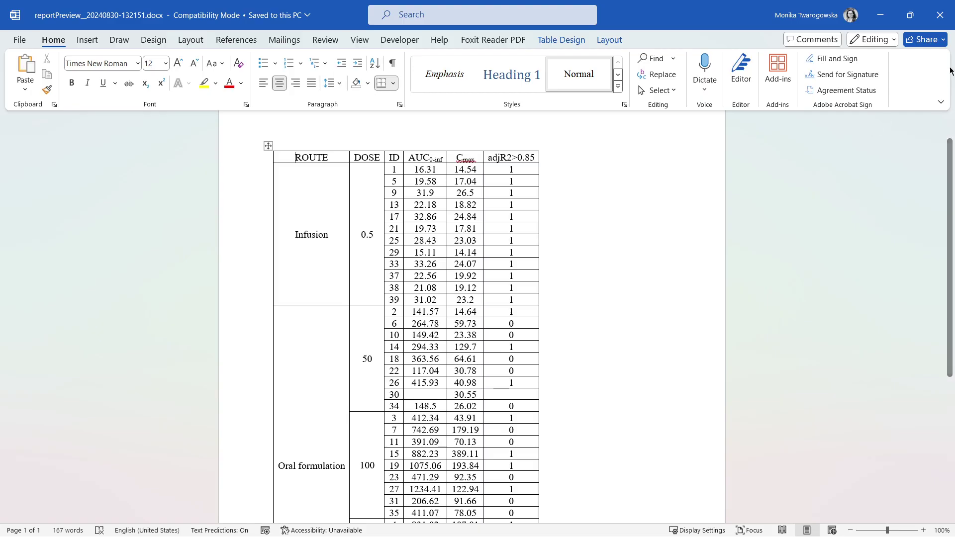
pyautogui.click(940, 15)
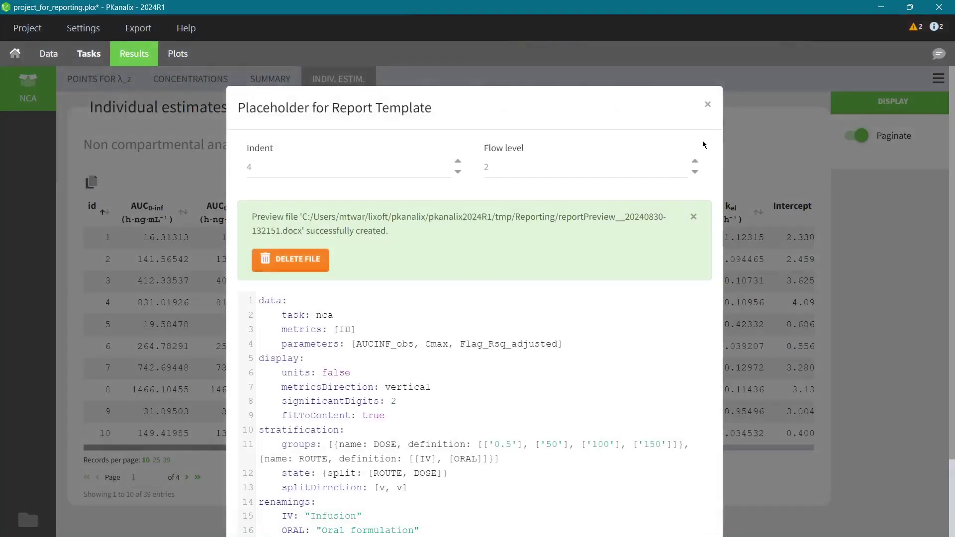
pyautogui.click(693, 217)
# Add the entry displayNaNs: true below fitToContent in the display section
pyautogui.click(402, 324)
pyautogui.press('Return')
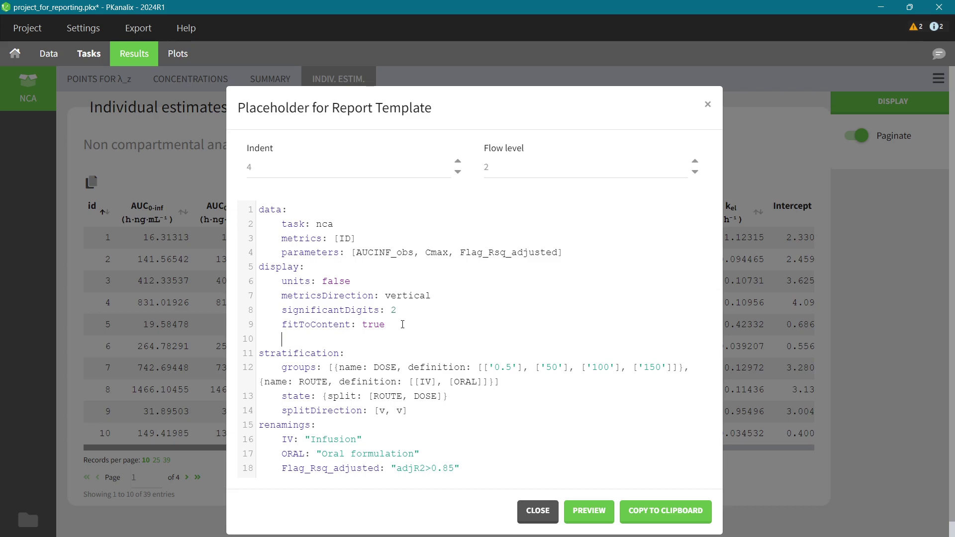
pyautogui.write('displayNaNs: true')
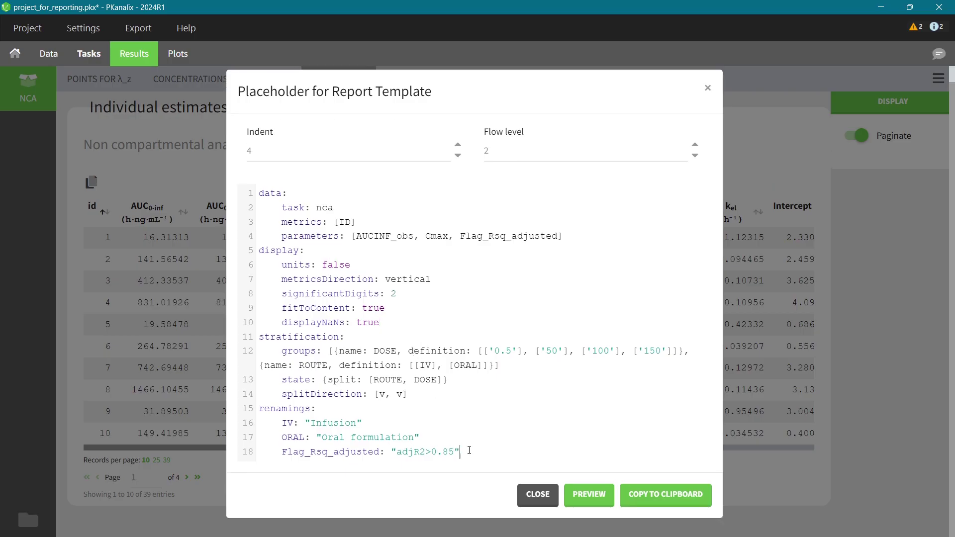
# Add the renaming NAN: "NC" and preview the table, highlighting the row of ID 30 from its AUC value onward
pyautogui.press('Return')
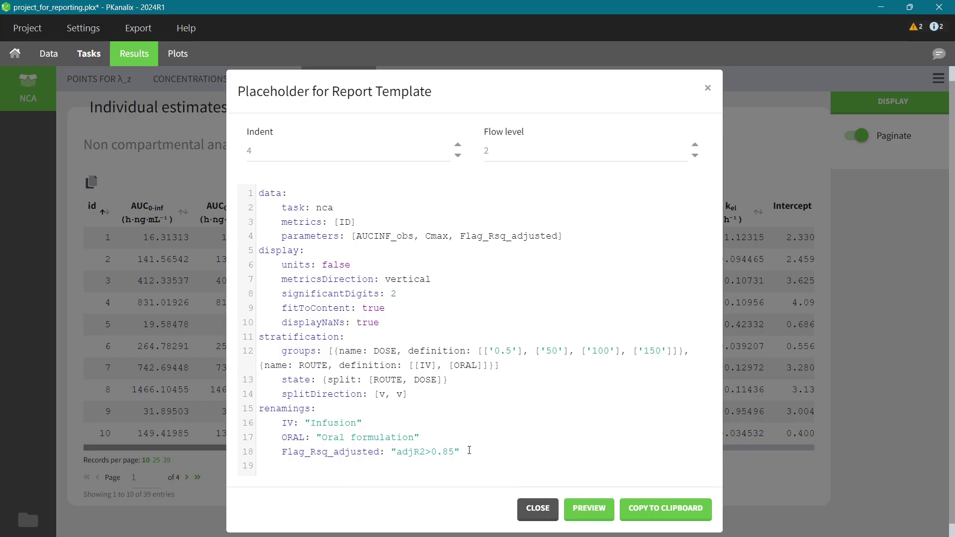
pyautogui.write('NAN: "NC"')
pyautogui.click(583, 511)
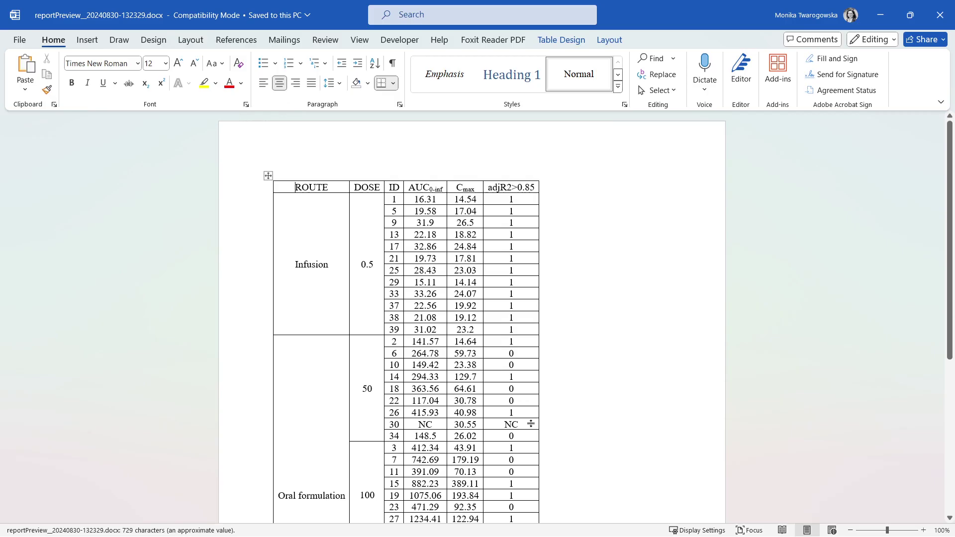
pyautogui.moveTo(408, 424); pyautogui.dragTo(537, 426)
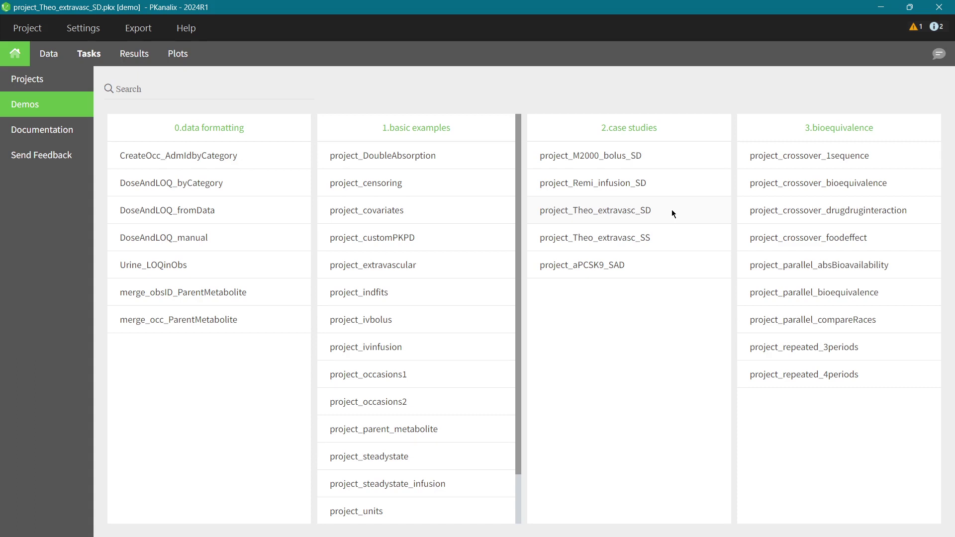
# View the data of the project_Theo_extravasc_SD demo and open the report placeholder of its NCA individual estimates table
pyautogui.click(54, 56)
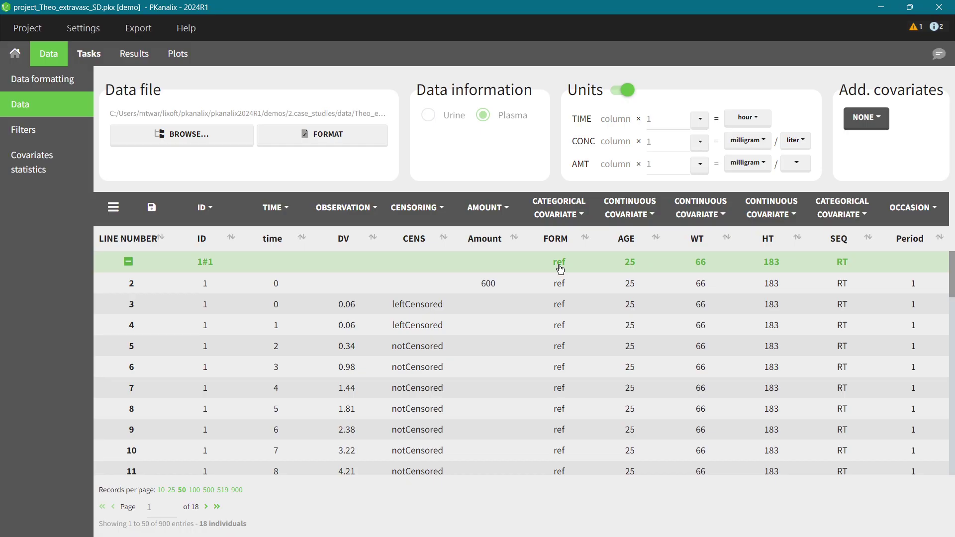
pyautogui.click(134, 53)
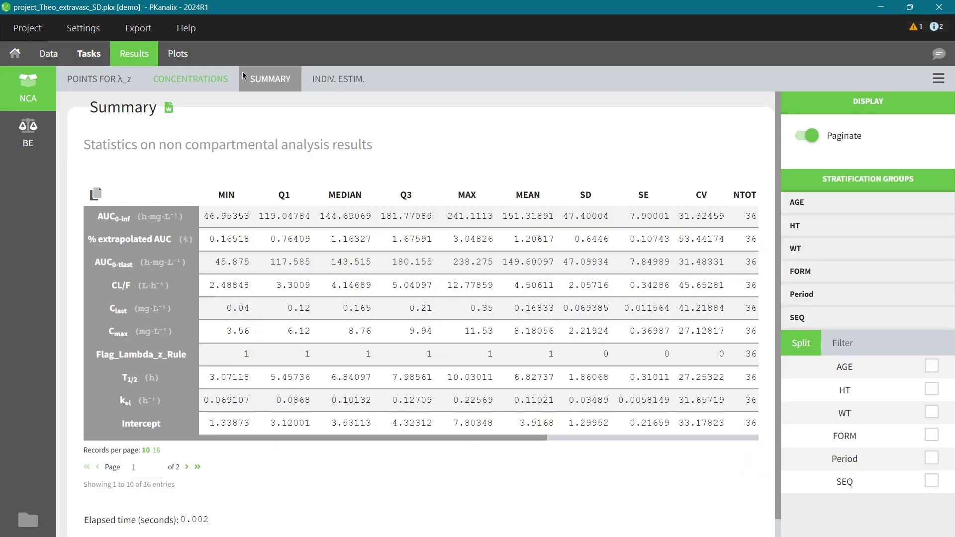
pyautogui.click(334, 79)
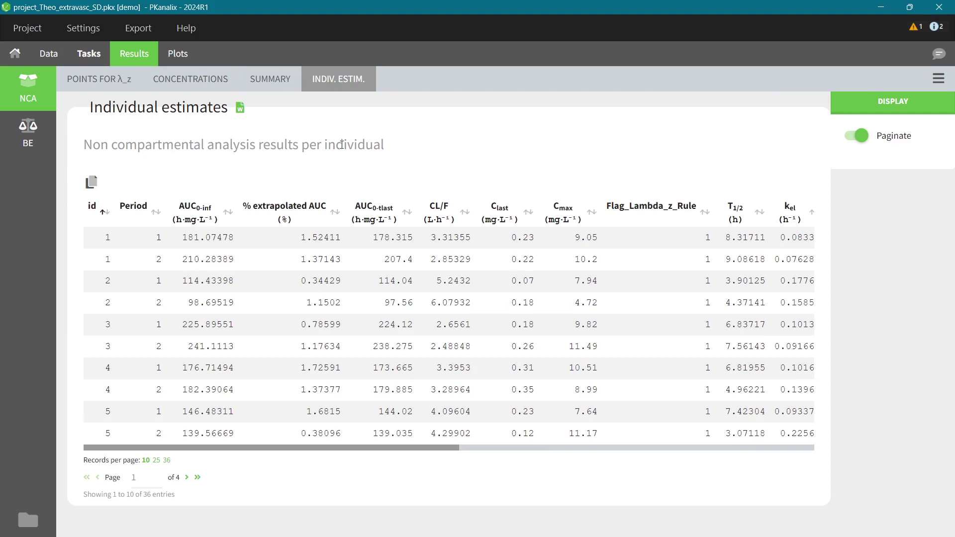
pyautogui.click(240, 108)
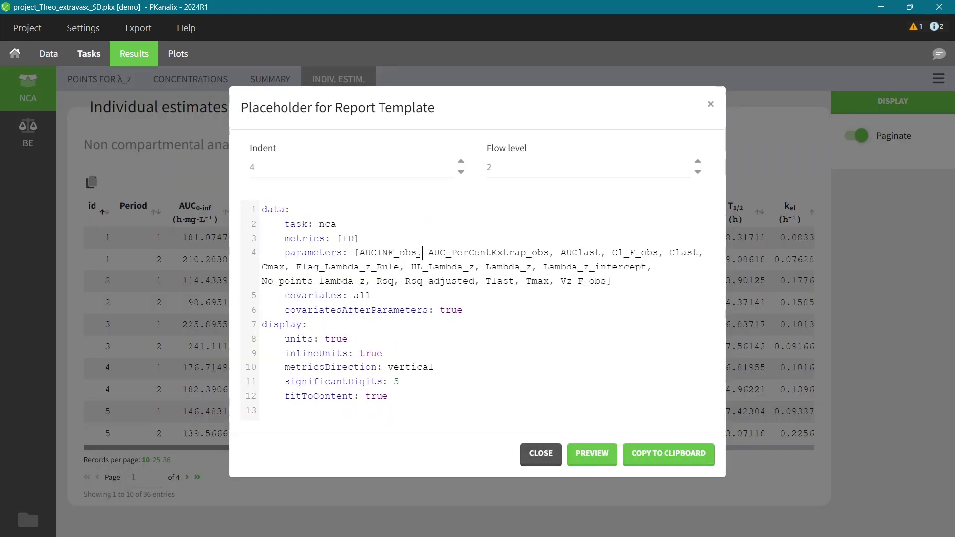
# Reduce the parameters list to [AUCINF_obs, Cmax] and preview the individual estimates table
pyautogui.moveTo(420, 254); pyautogui.dragTo(703, 255)
pyautogui.press('BackSpace')
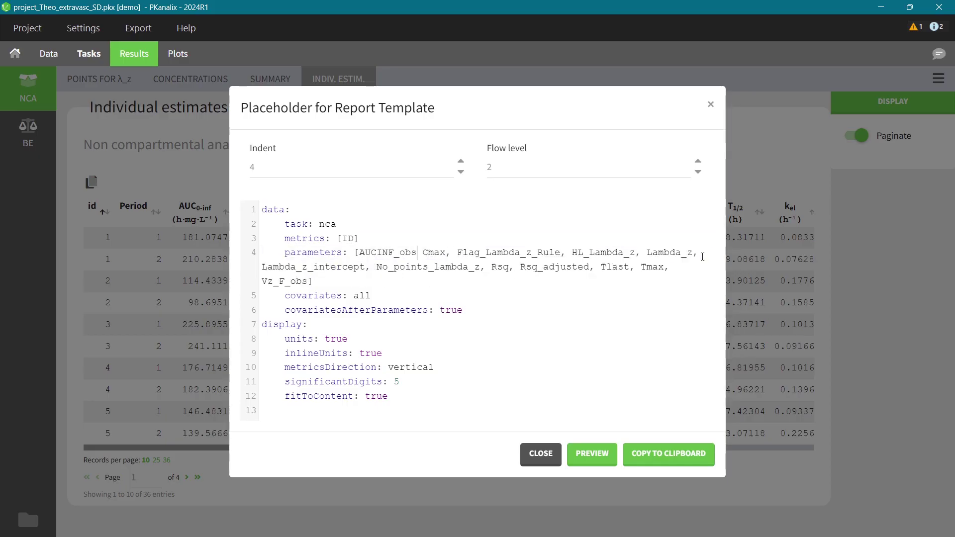
pyautogui.write(',')
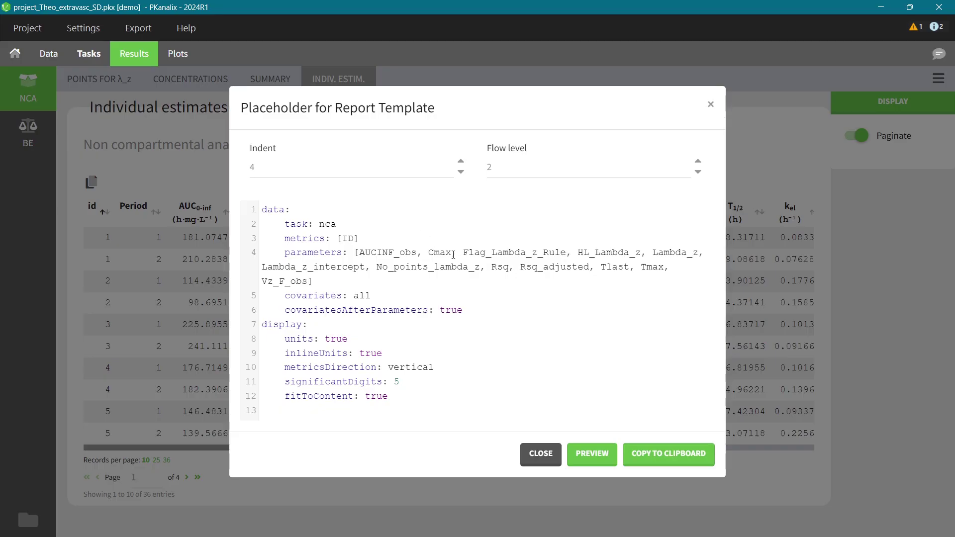
pyautogui.moveTo(452, 254); pyautogui.dragTo(310, 281)
pyautogui.press('BackSpace')
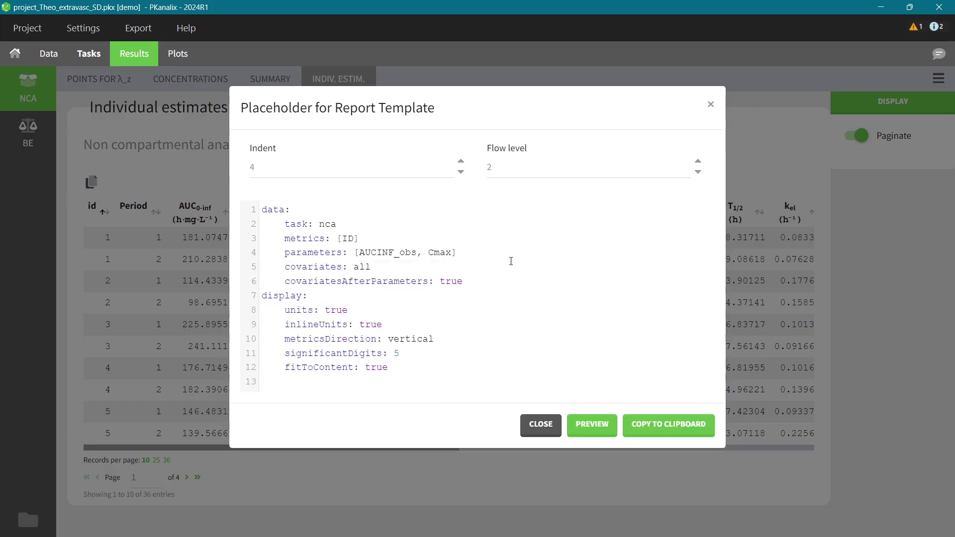
pyautogui.click(580, 424)
# Add the entry nbOccDisplayed: 0 below covariatesAfterParameters in the data section
pyautogui.click(477, 283)
pyautogui.press('Return')
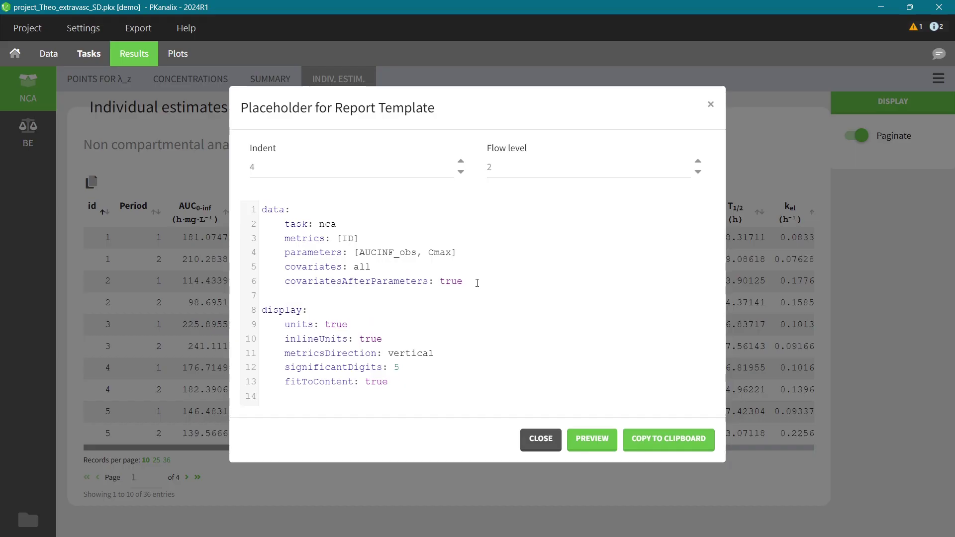
pyautogui.write('n')
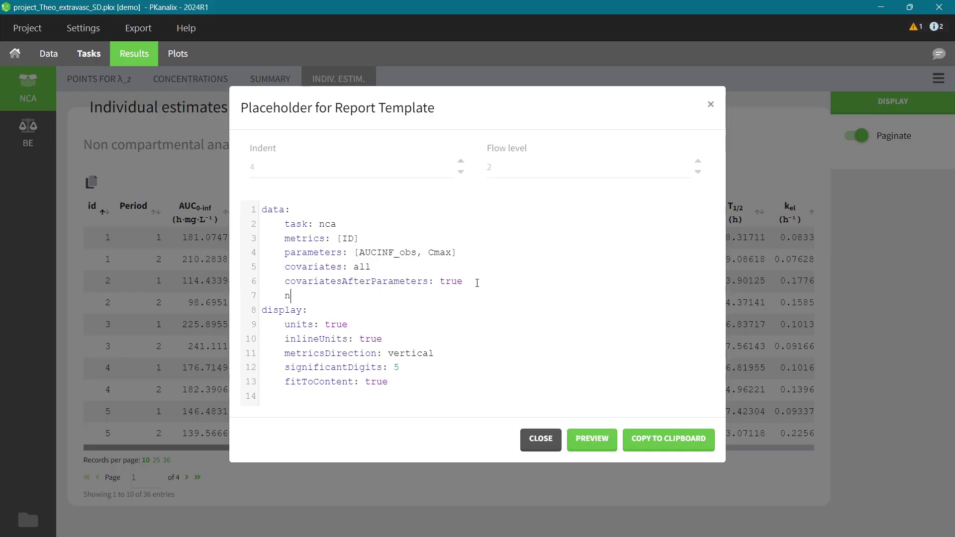
pyautogui.write('bOccDisplayed: 0')
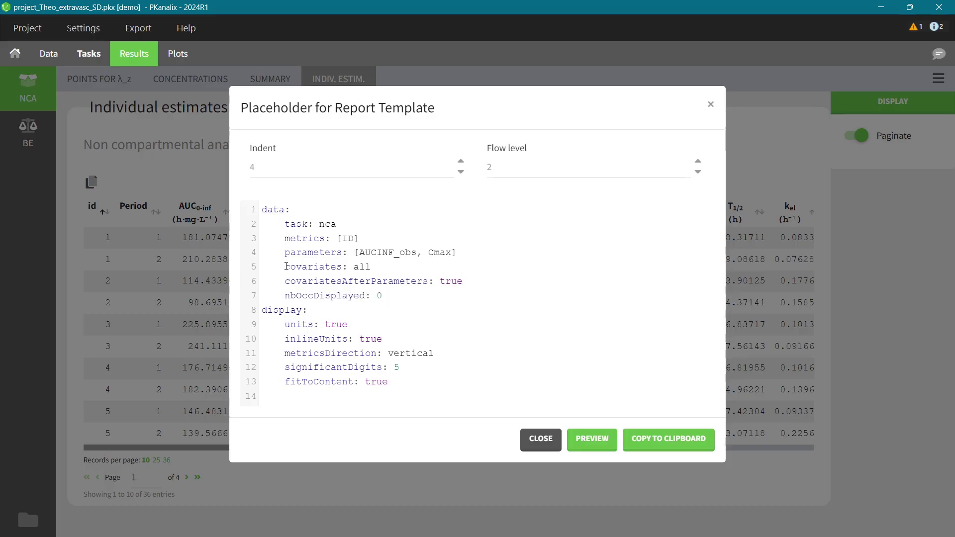
# Set covariates to FORM and covariatesAfterParameters to false, and preview the individual estimates table
pyautogui.moveTo(351, 268); pyautogui.dragTo(394, 272)
pyautogui.write('FORM')
pyautogui.moveTo(435, 284); pyautogui.dragTo(465, 282)
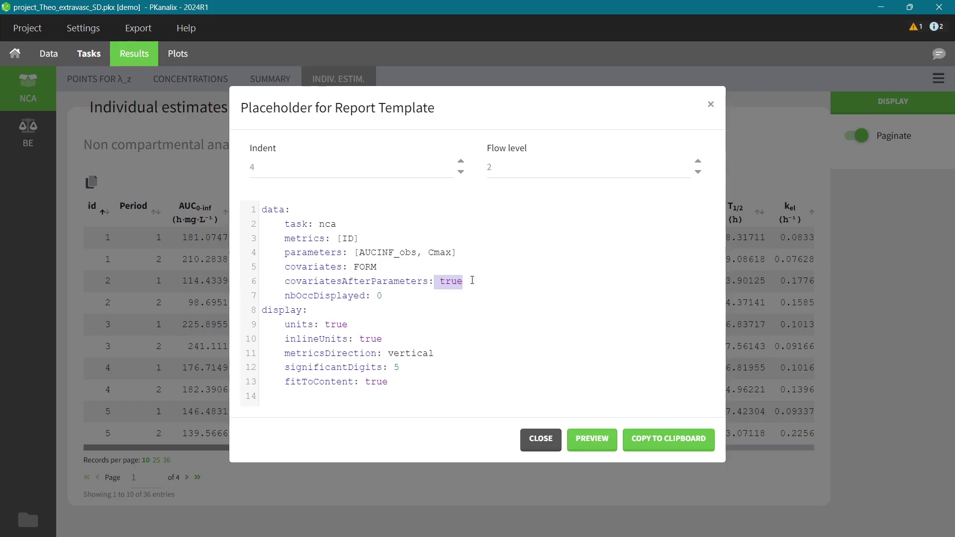
pyautogui.press('BackSpace')
pyautogui.write('false')
pyautogui.click(592, 439)
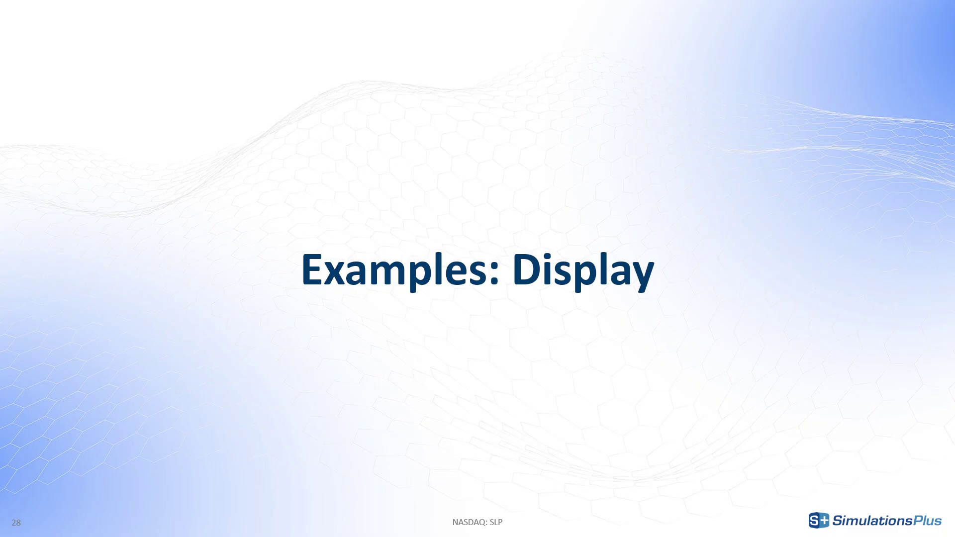
pyautogui.press('Right')
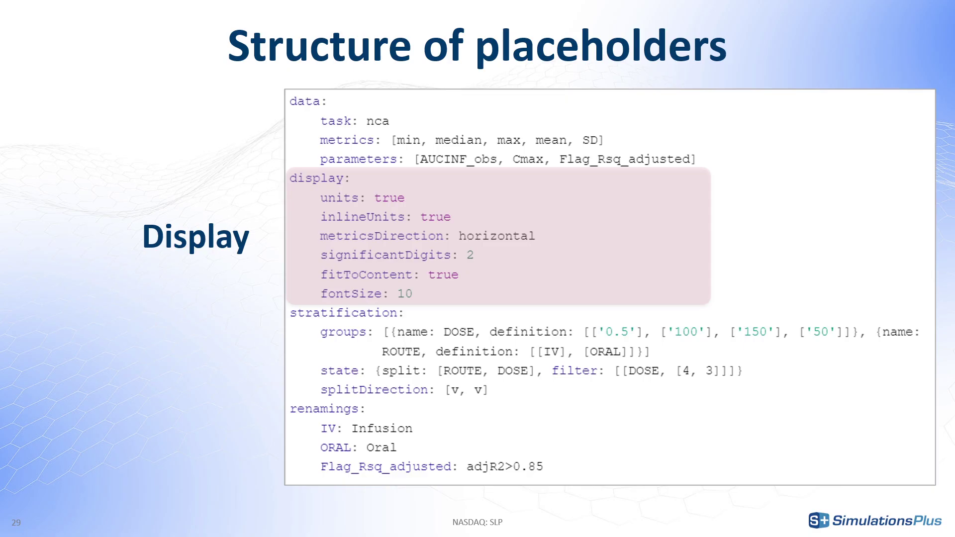
pyautogui.press('Right')
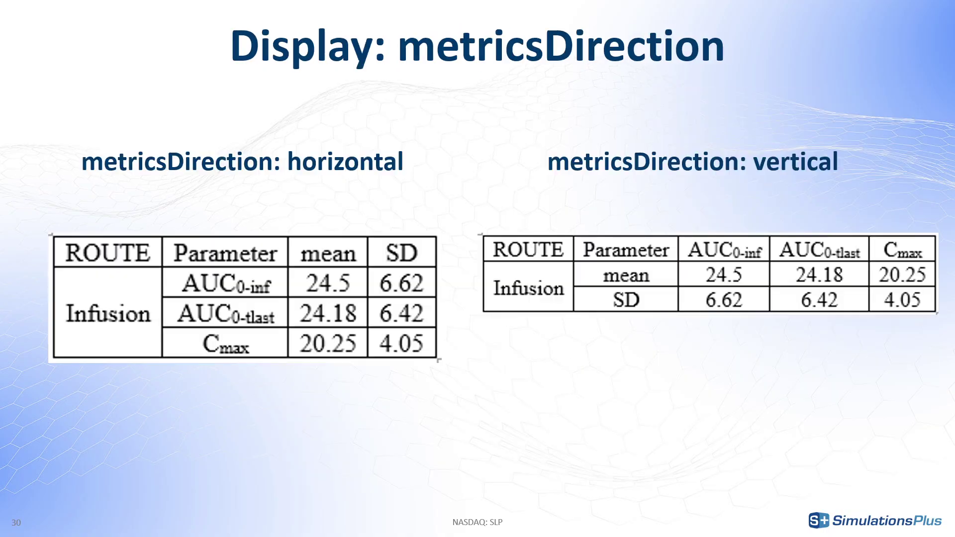